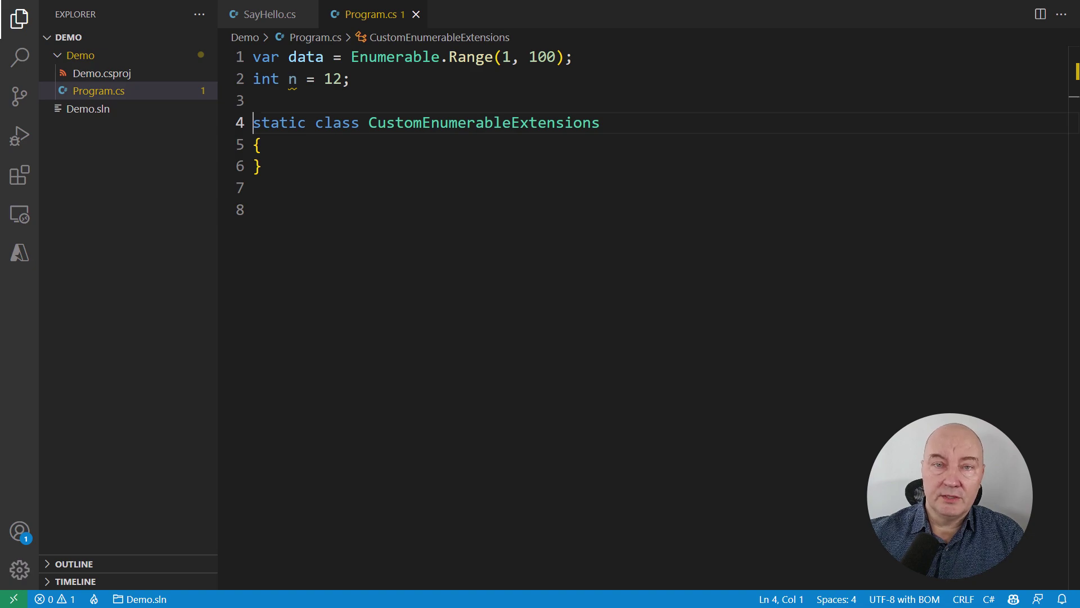
Inside CustomEnumerableExtensions, write a comment about returning the last N elements and accept Copilot's LastN<T> signature.
key(Down)
key(End)
key(Return)
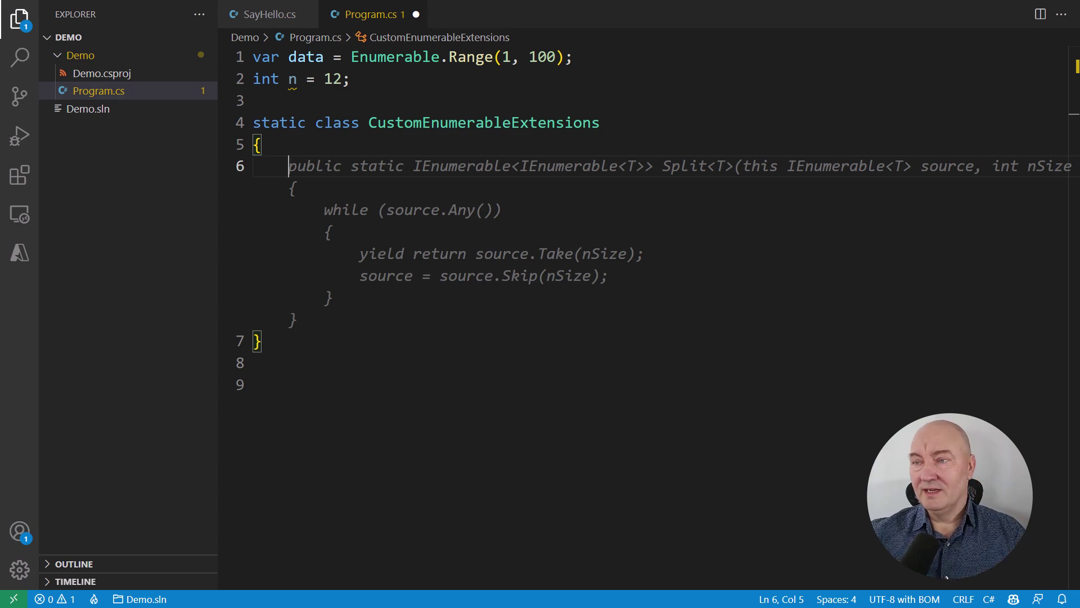
key(Escape)
text(// Cre)
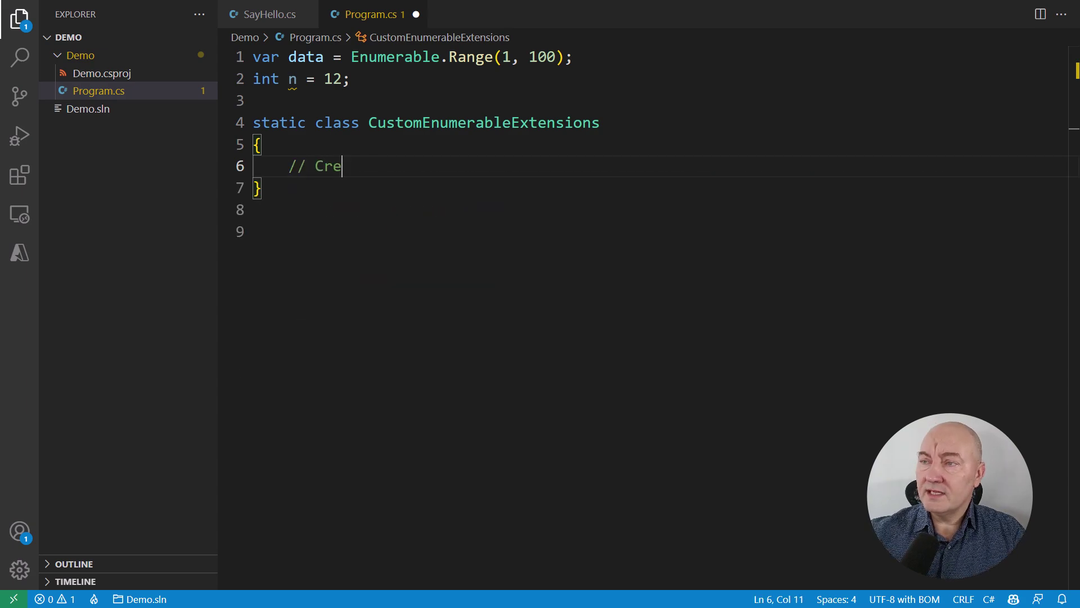
text(ate empty extension method which retur)
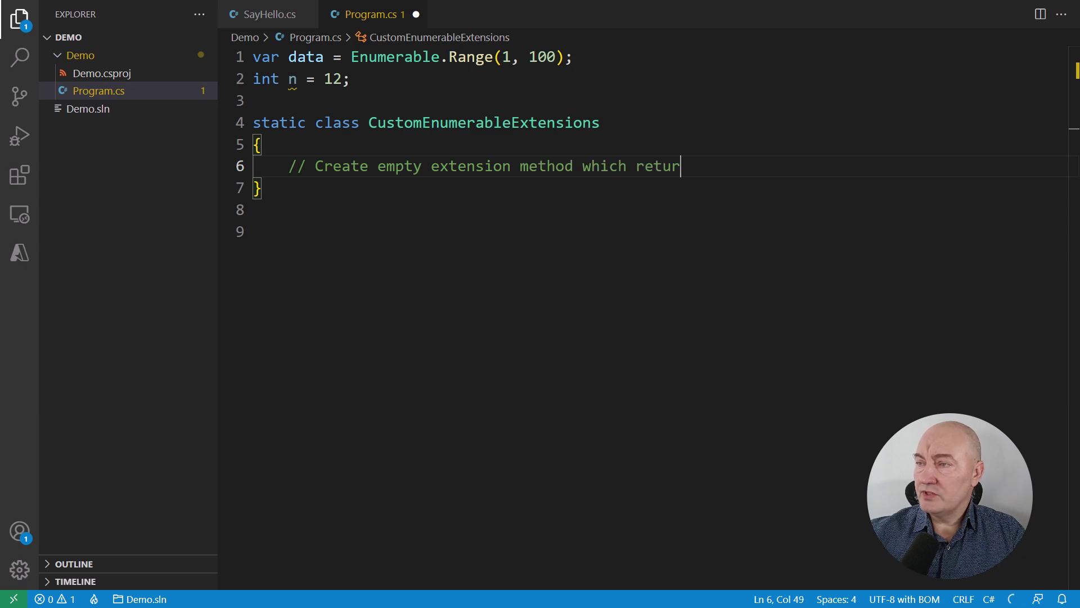
text(ns the last N elements)
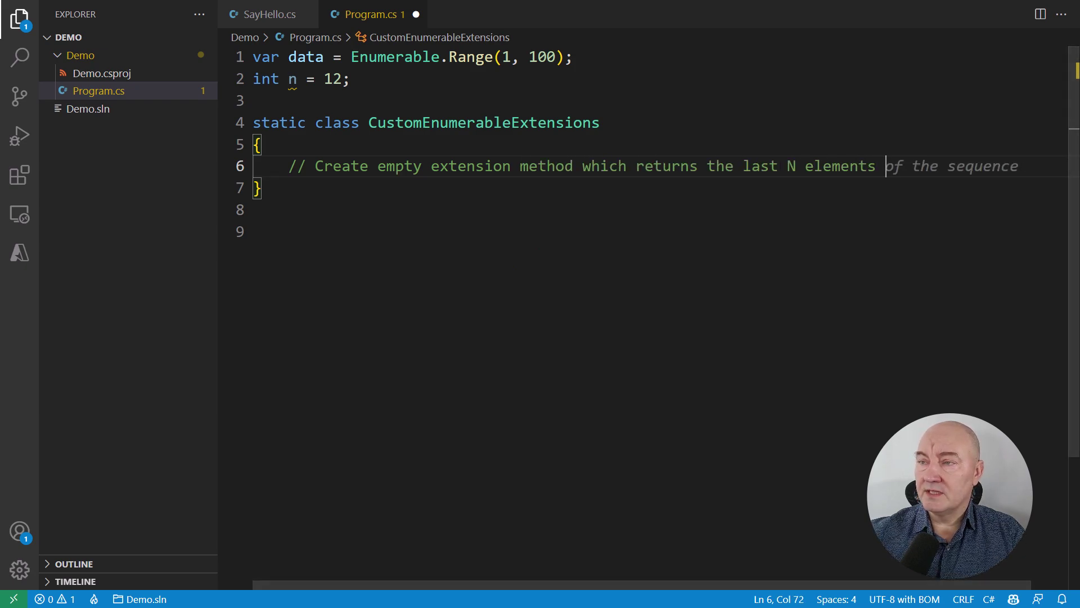
key(Tab)
key(Return)
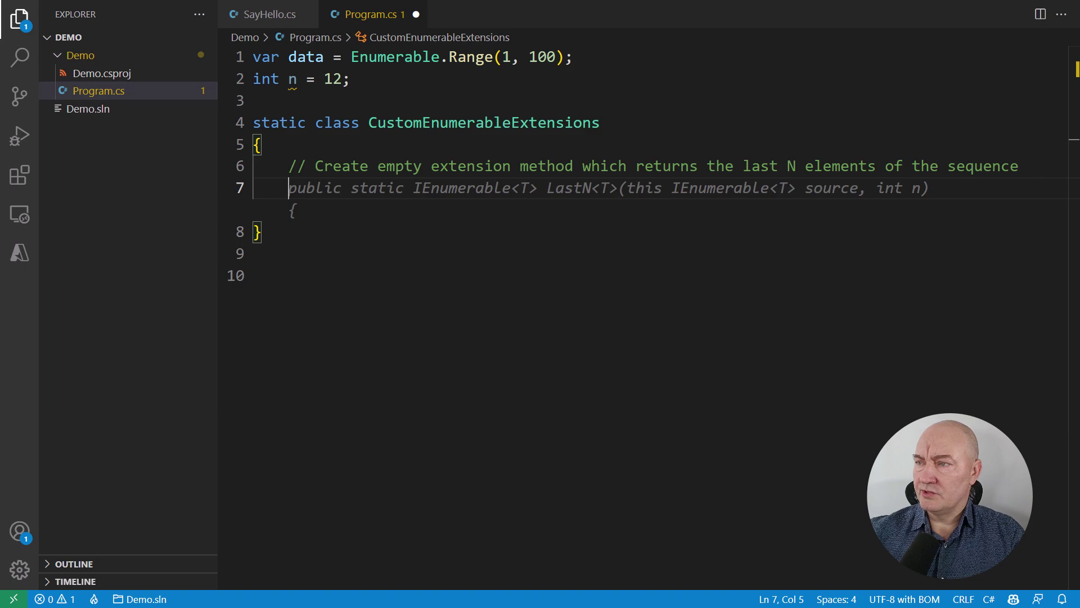
key(Tab)
key(Return)
text(})
Rename LastN to Last and start a comment inside the empty method body.
key(Up)
key(Up)
key(Home)
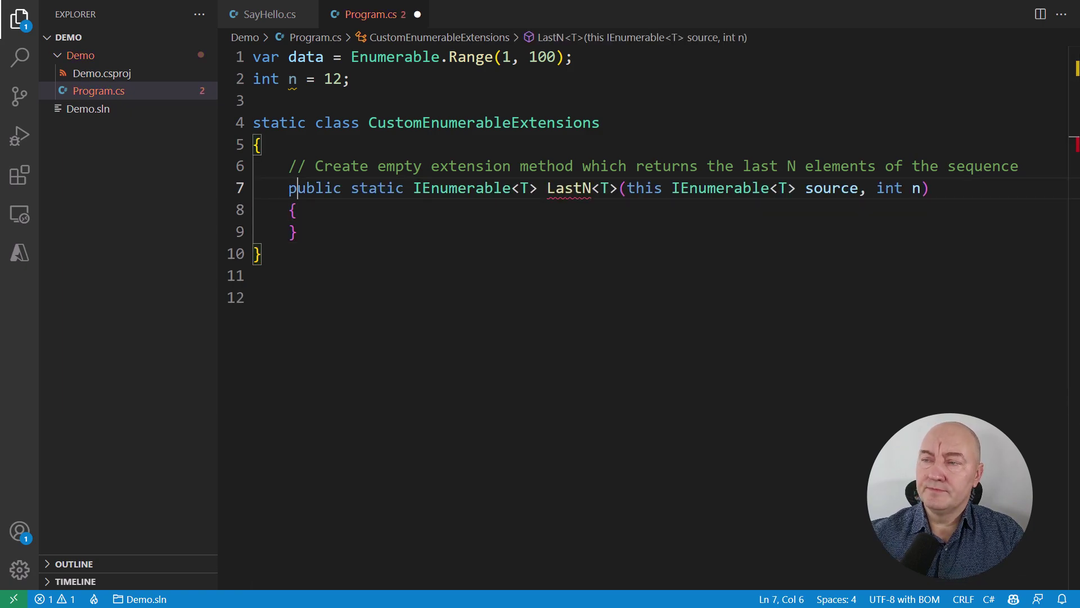
key(ctrl+Right)
key(ctrl+Right)
key(ctrl+Right)
key(Right)
key(Right)
key(Right)
key(Delete)
key(Down)
key(End)
key(Return)
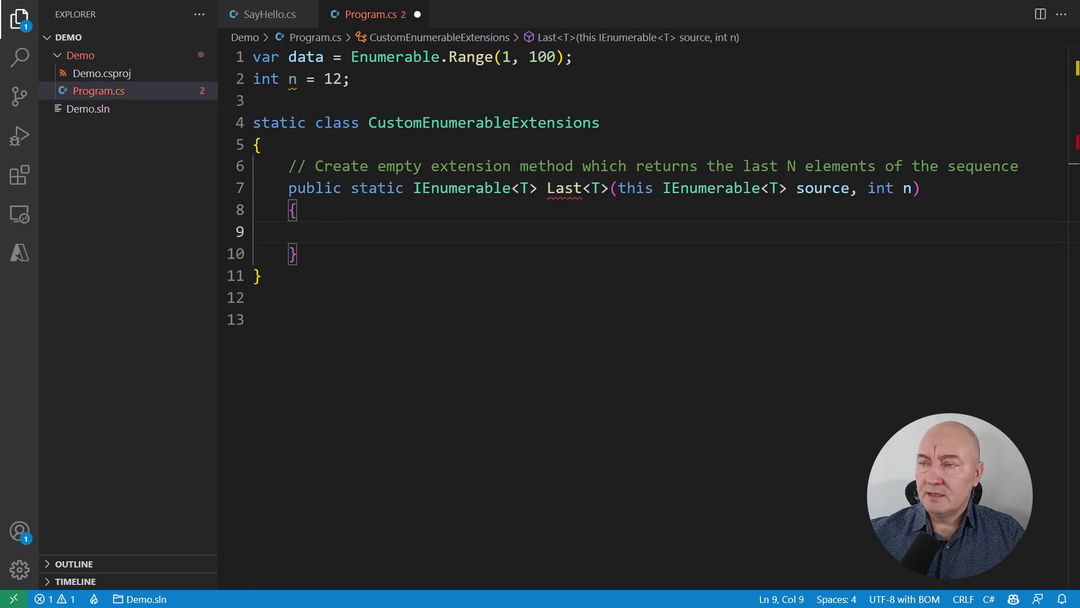
text(// Imp)
key(Tab)
key(Return)
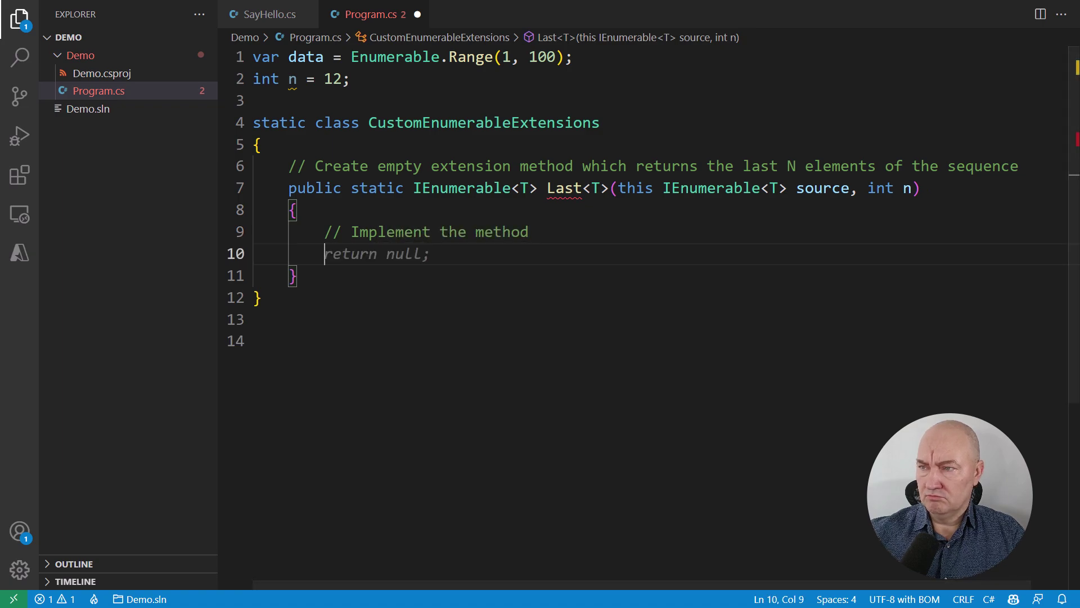
key(shift+Up)
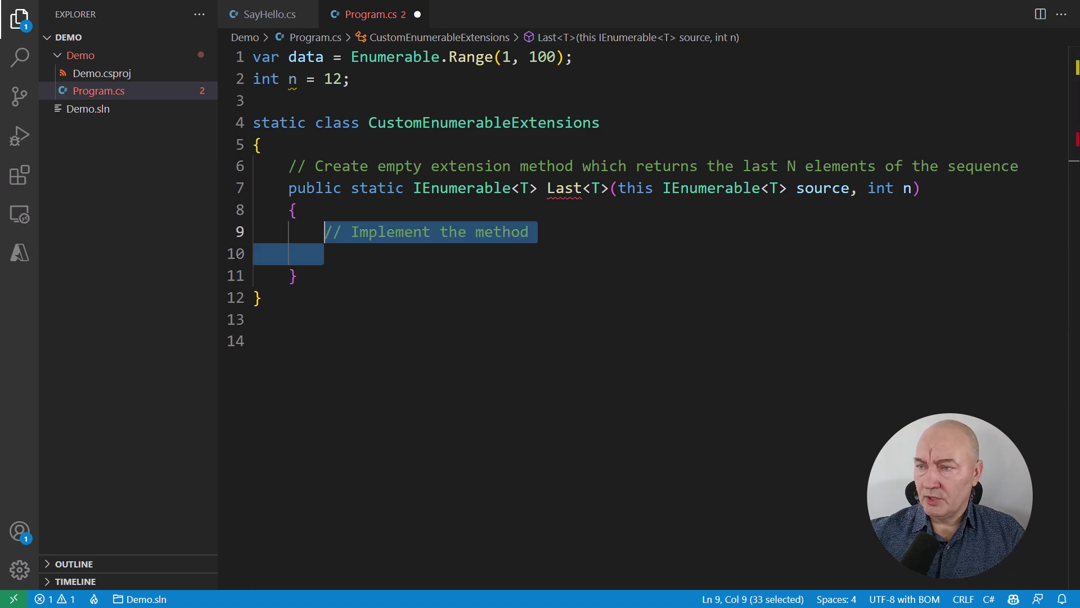
text(// Return last n elements from s)
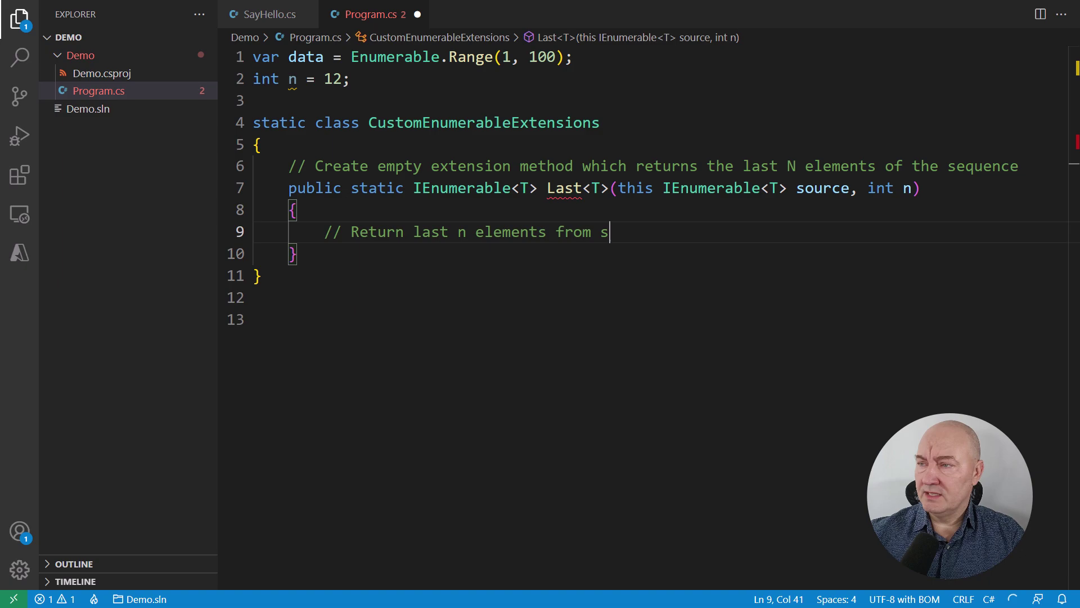
text(ource)
Finish the comment as 'Return last n elements from source', revealing a Skip-based return suggestion.
key(Return)
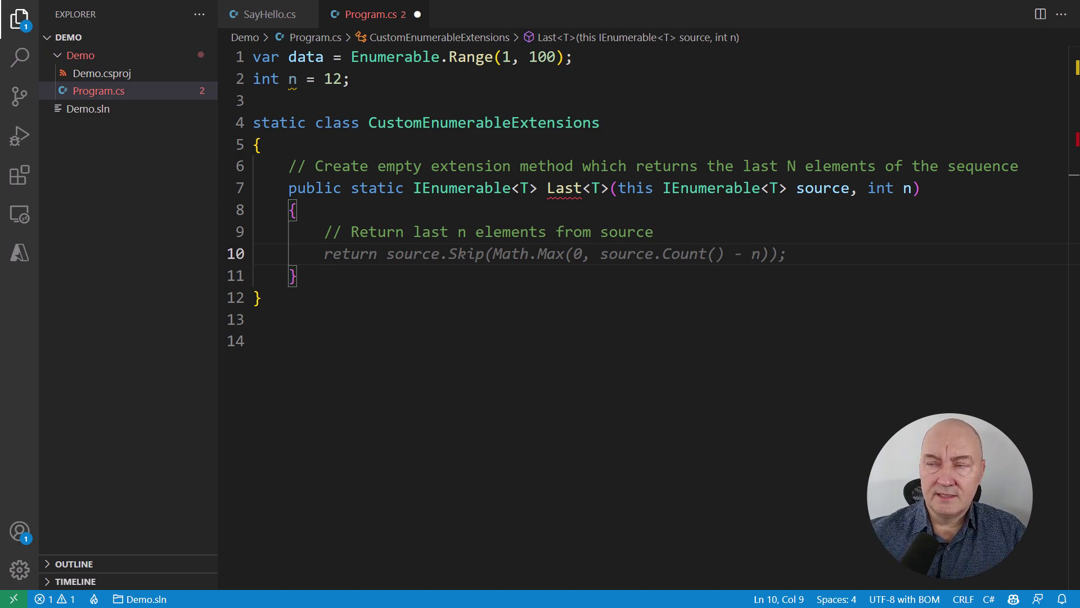
Replace the comment with a queue comment and Copilot's Queue declaration sized n.
key(shift+Up)
key(BackSpace)
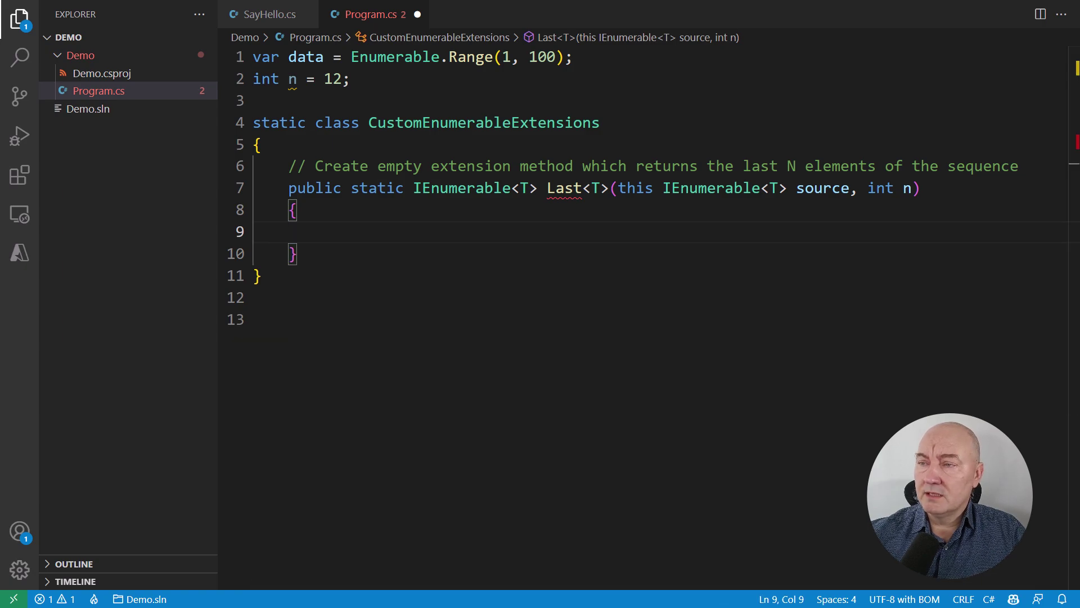
text(// pass source th)
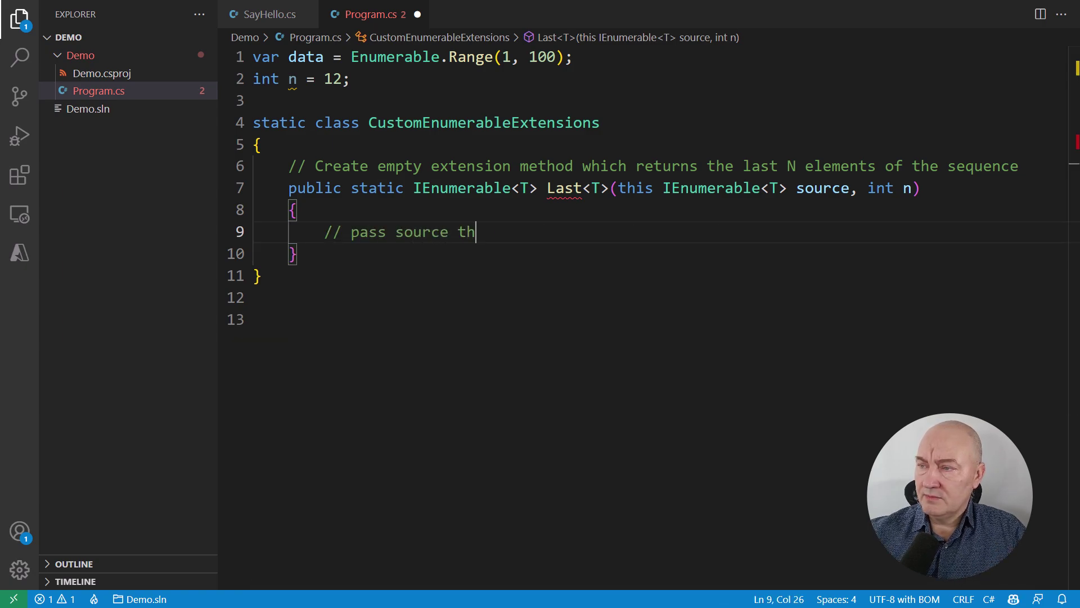
text(rough the queue of size n)
key(Return)
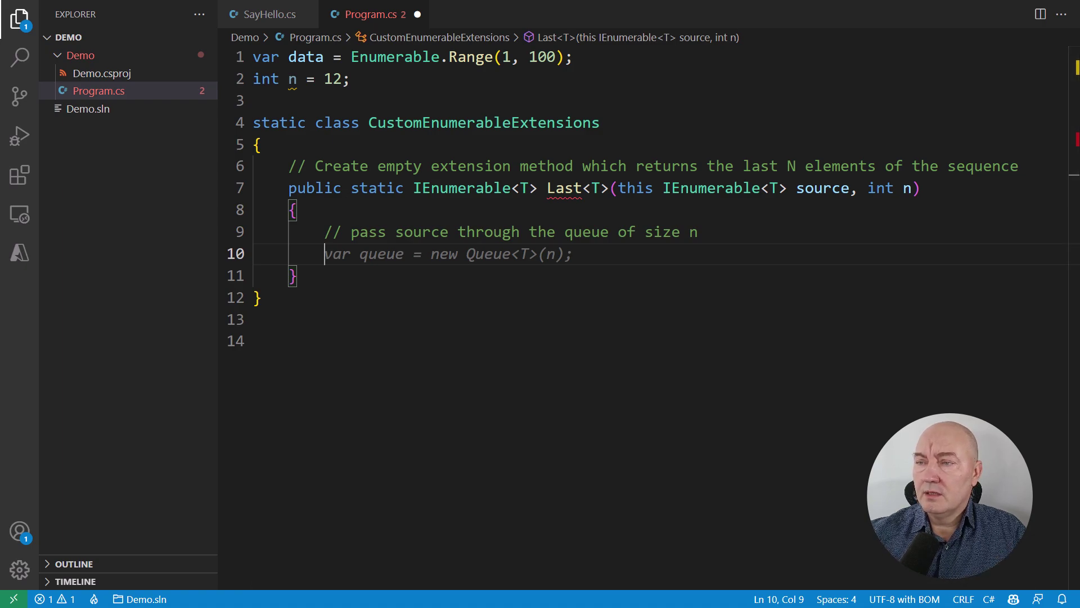
key(Tab)
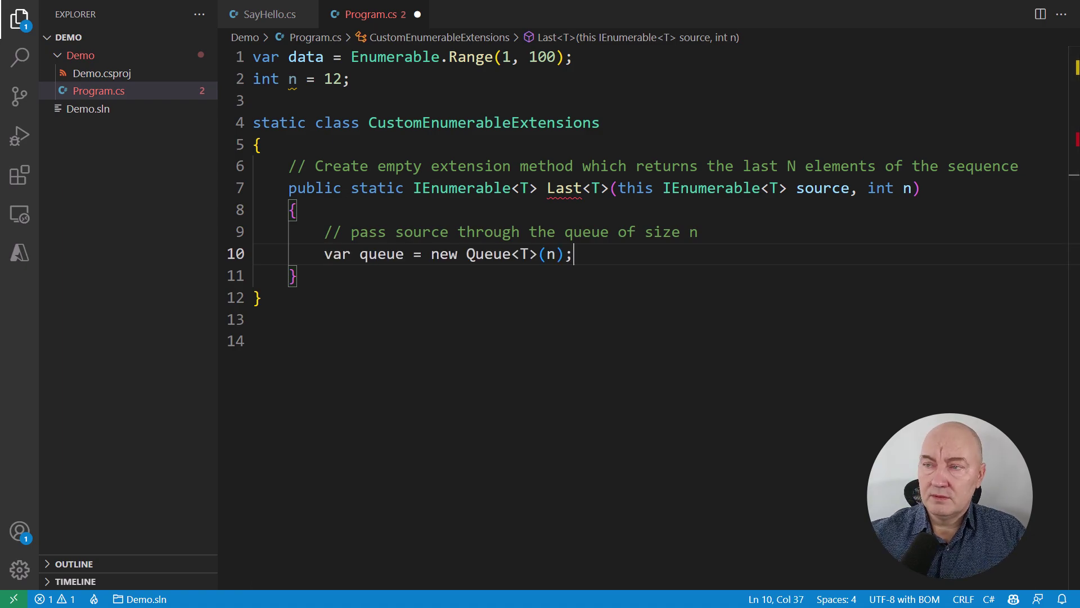
key(Return)
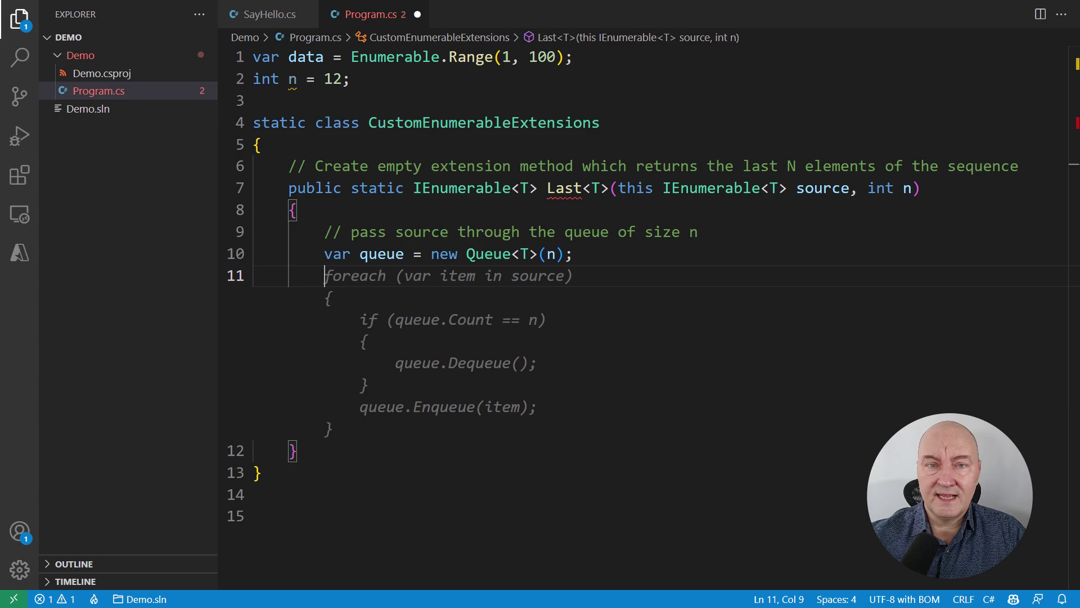
Add the foreach that enqueues each item, with the full-queue Dequeue joined onto one line.
key(Tab)
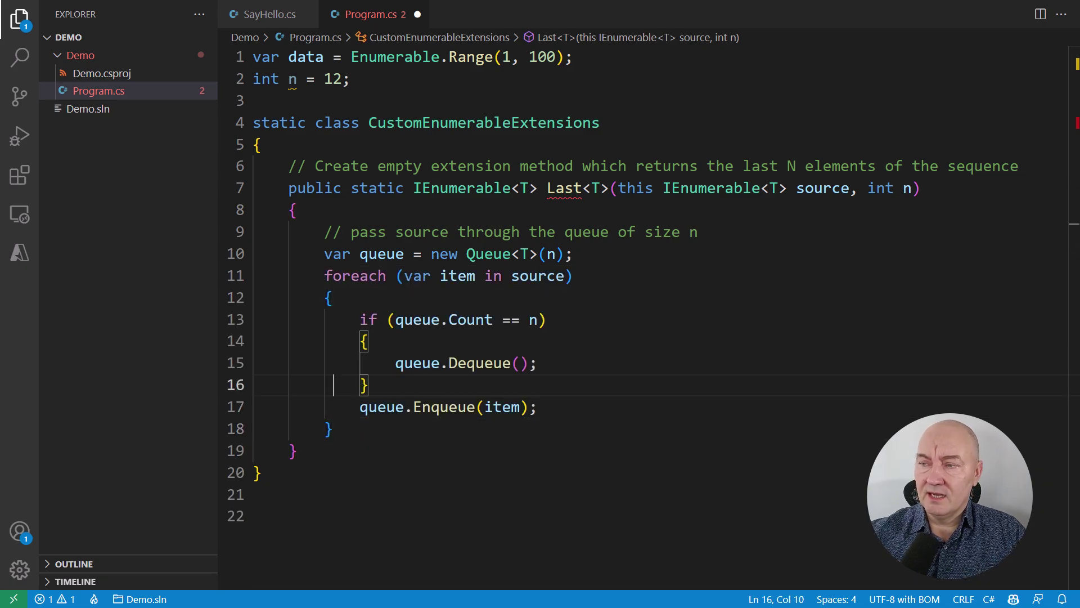
key(ctrl+shift+k)
key(ctrl+shift+k)
key(ctrl+Delete)
key(Down)
key(Down)
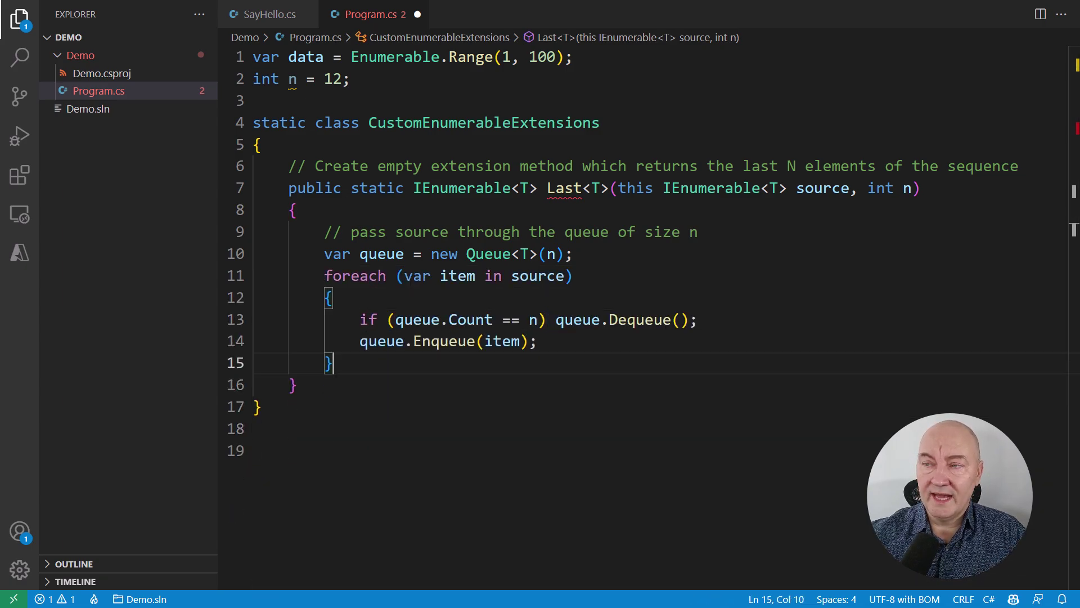
key(Return)
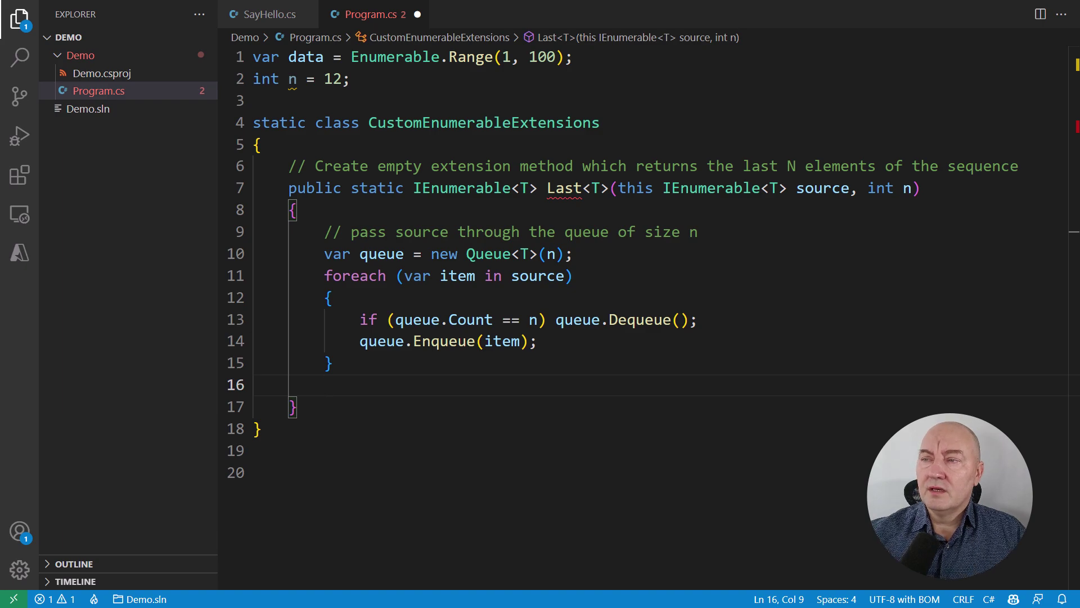
text(// return item)
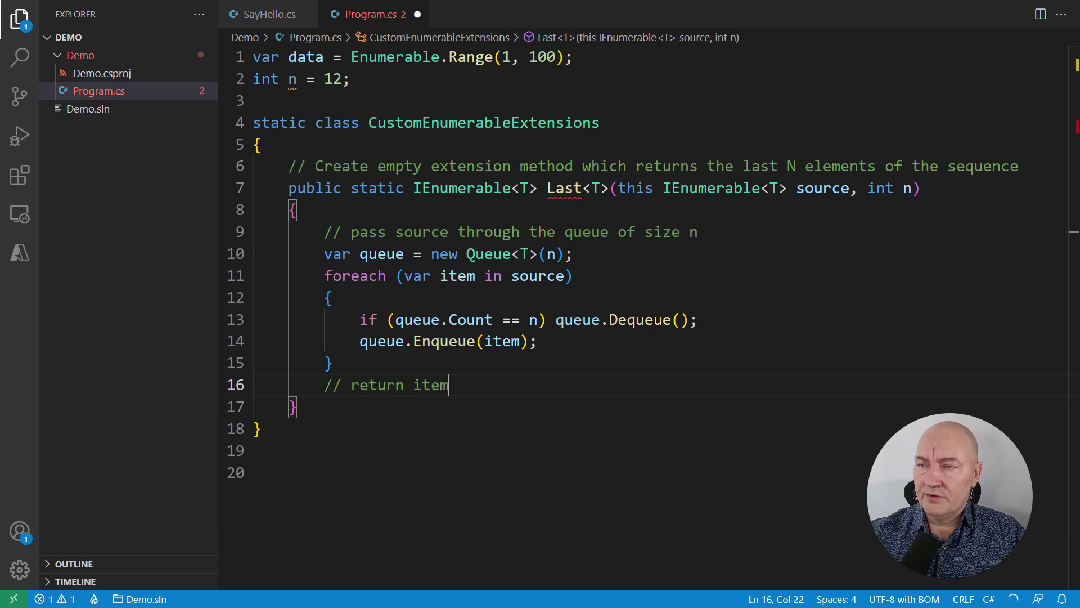
text(s)
End Last with a foreach that yield-returns each queued item, removing the comments.
key(Return)
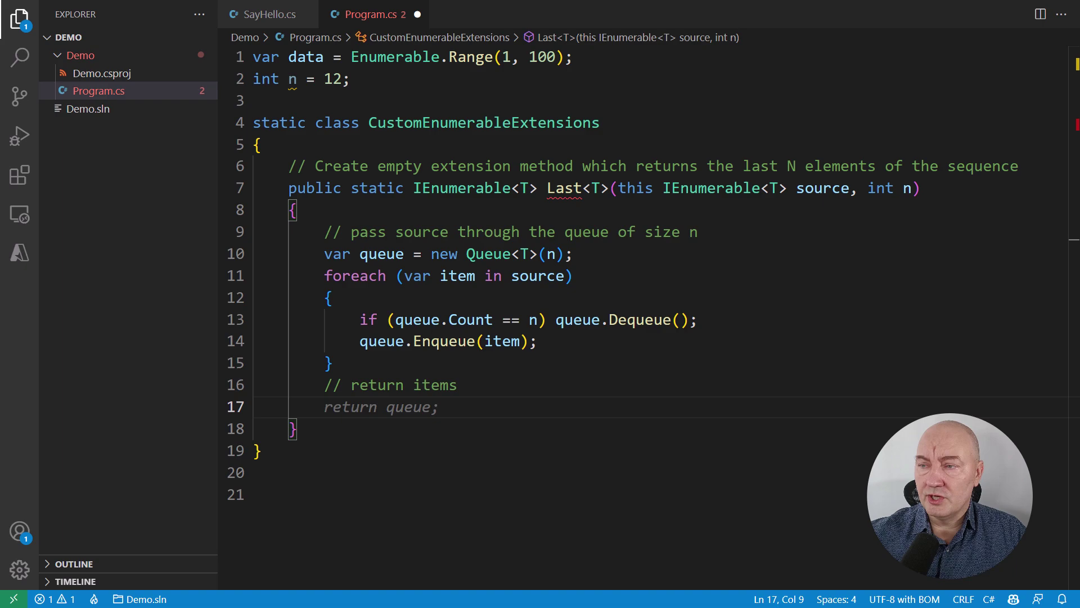
key(BackSpace)
text(as lazy)
key(Return)
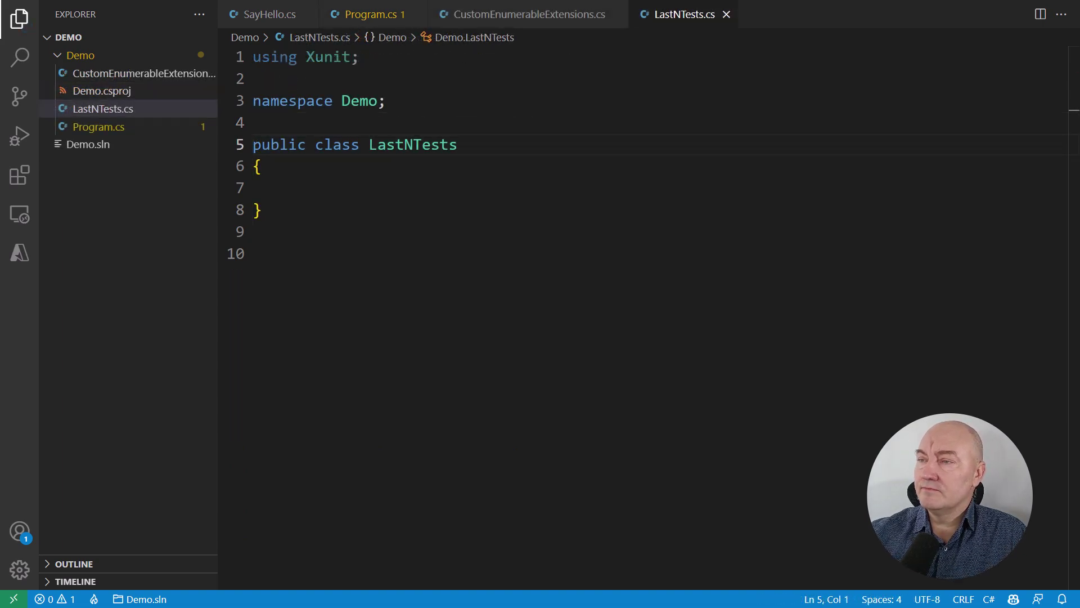
In LastNTests.cs, comment a planned theory where n = 0 and n = 5 return empty on empty sequences.
key(Down)
key(Down)
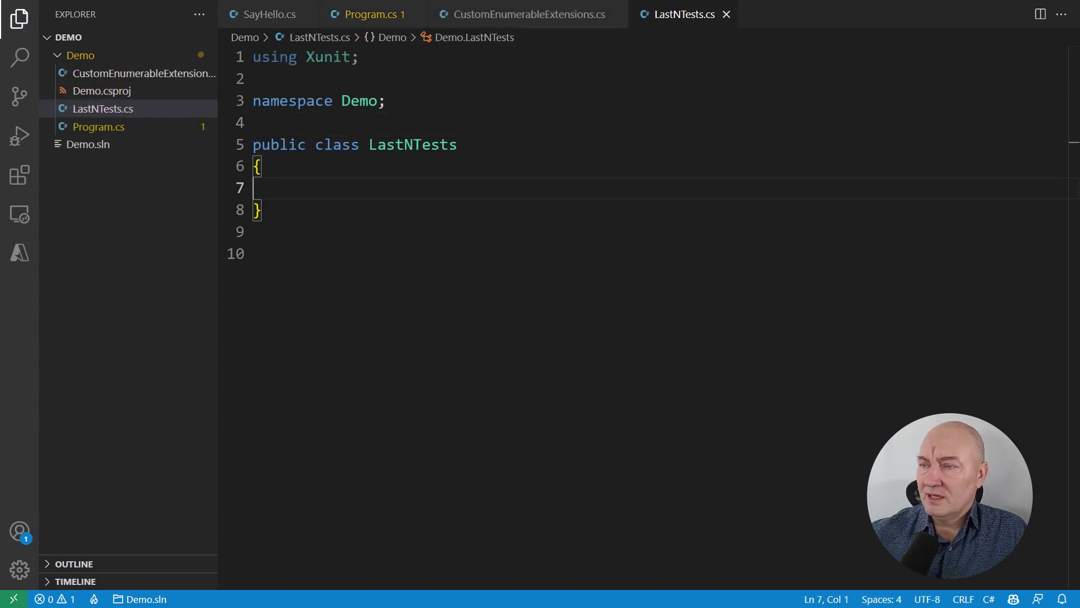
key(Tab)
text(// for n = 0)
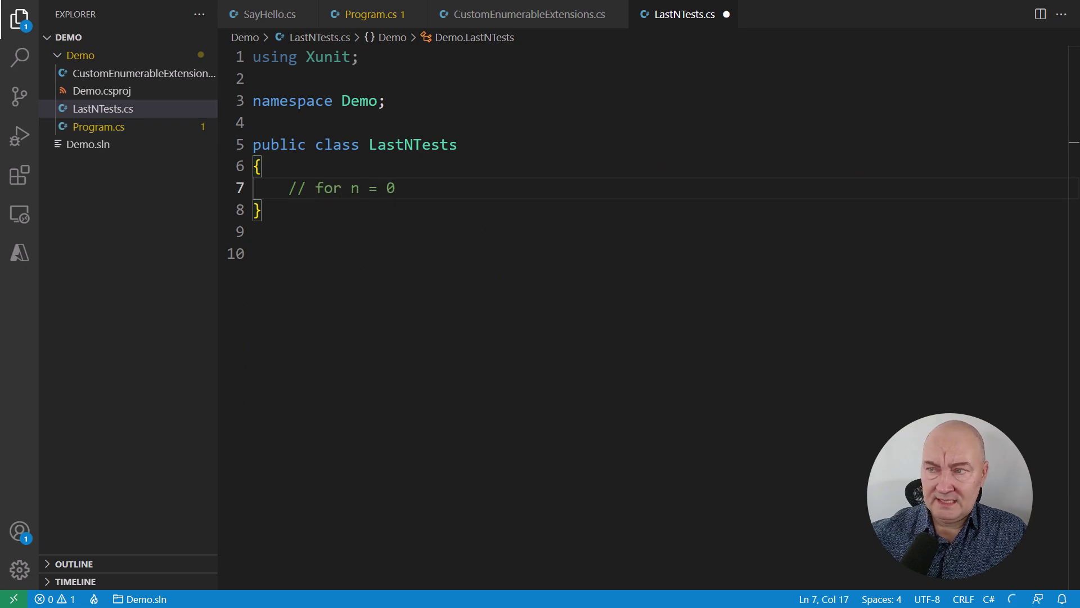
text( and n = 5, empty )
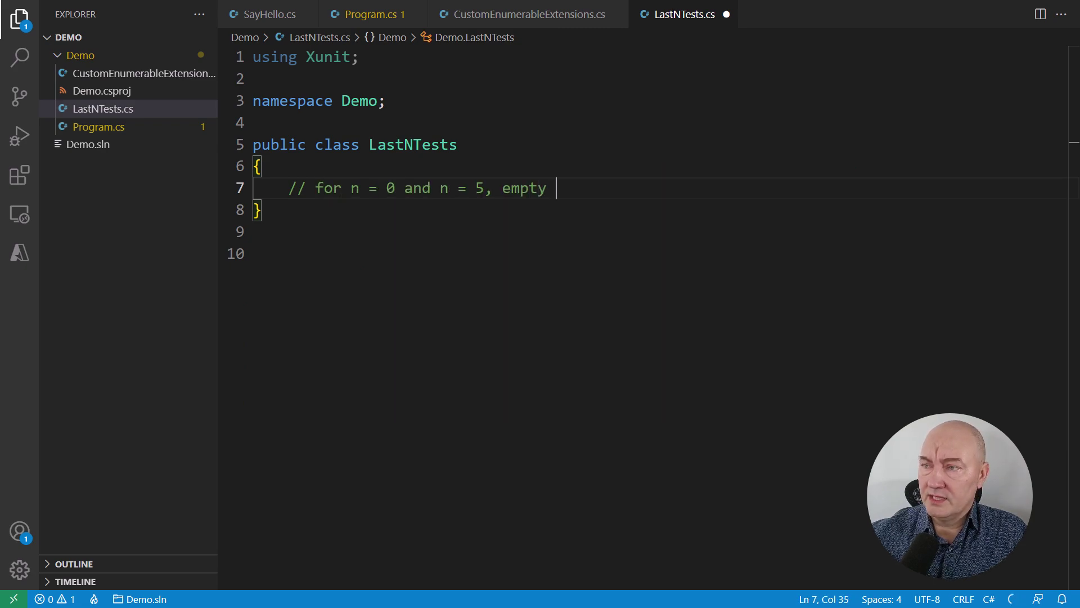
text(sequence returns empty)
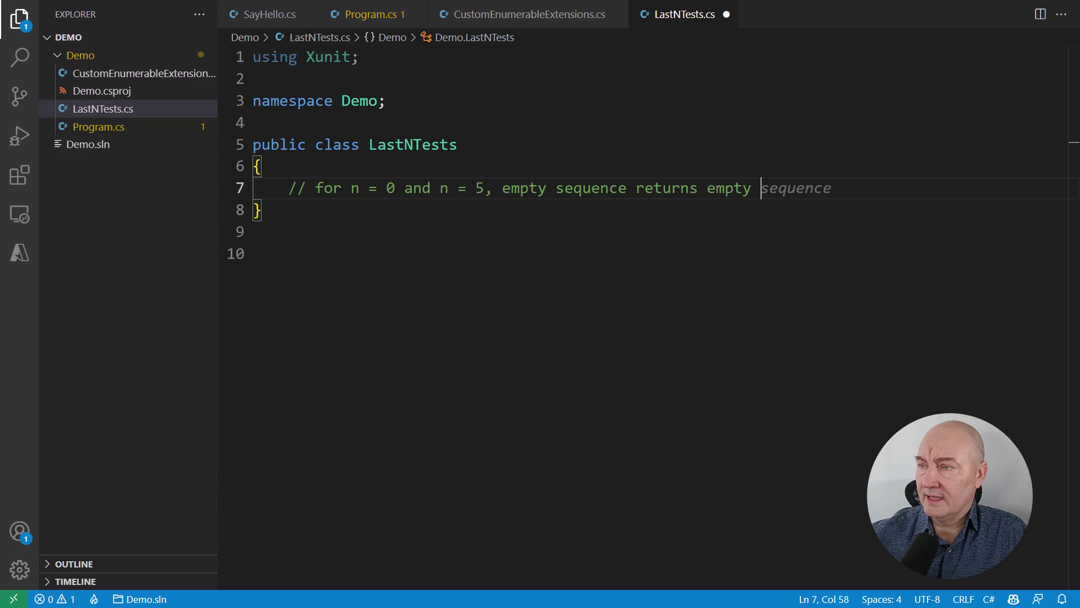
key(Tab)
key(Return)
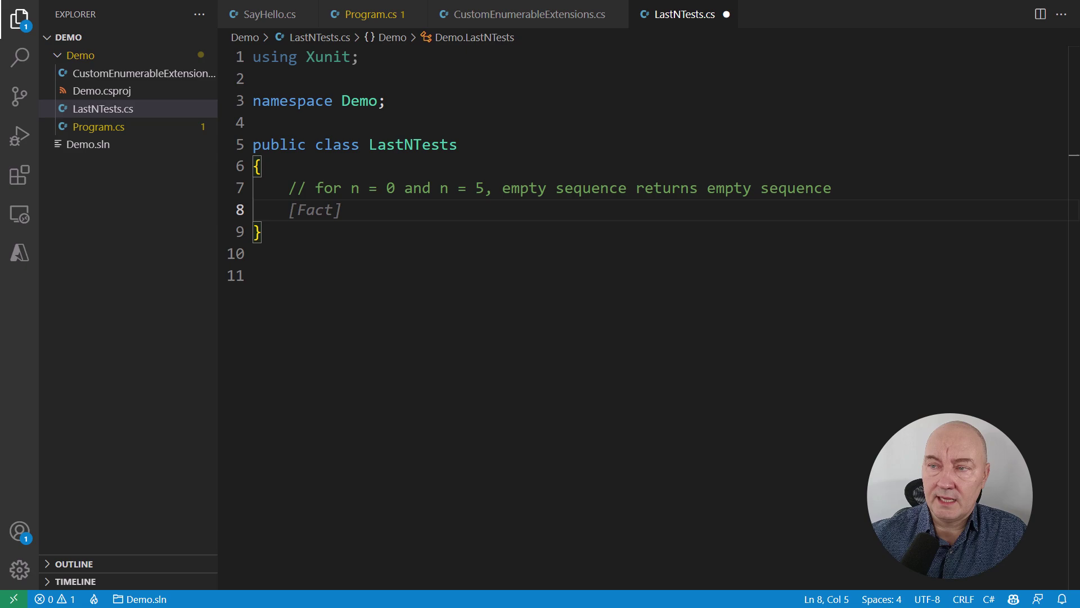
Add a [Theory] attribute with InlineData(0) and InlineData(5) cases below the comment.
key(Up)
key(Right)
key(Right)
text(theory)
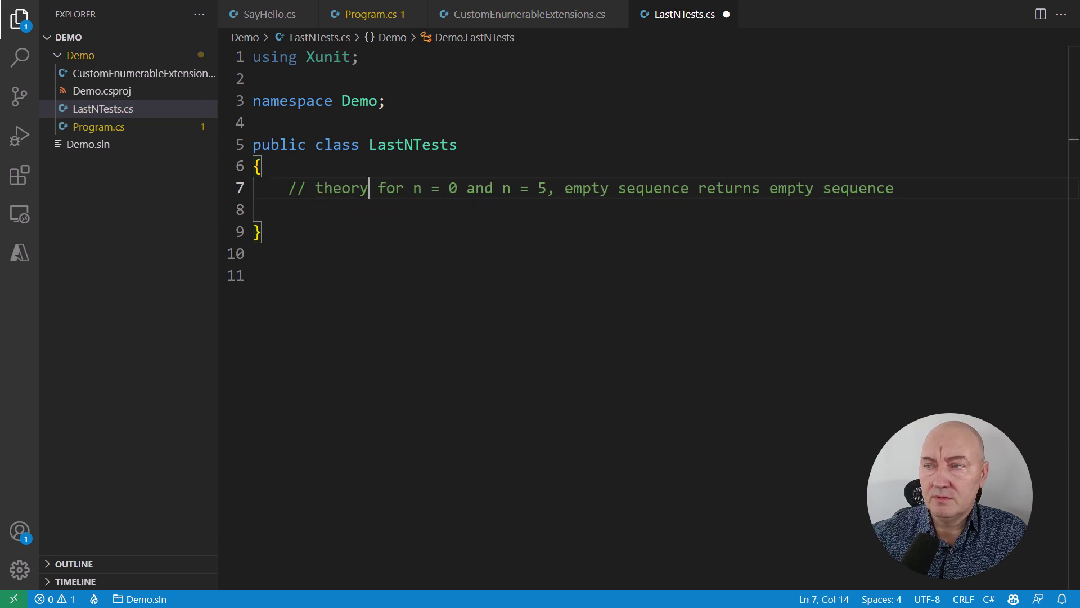
key(End)
key(Return)
key(Tab)
key(Return)
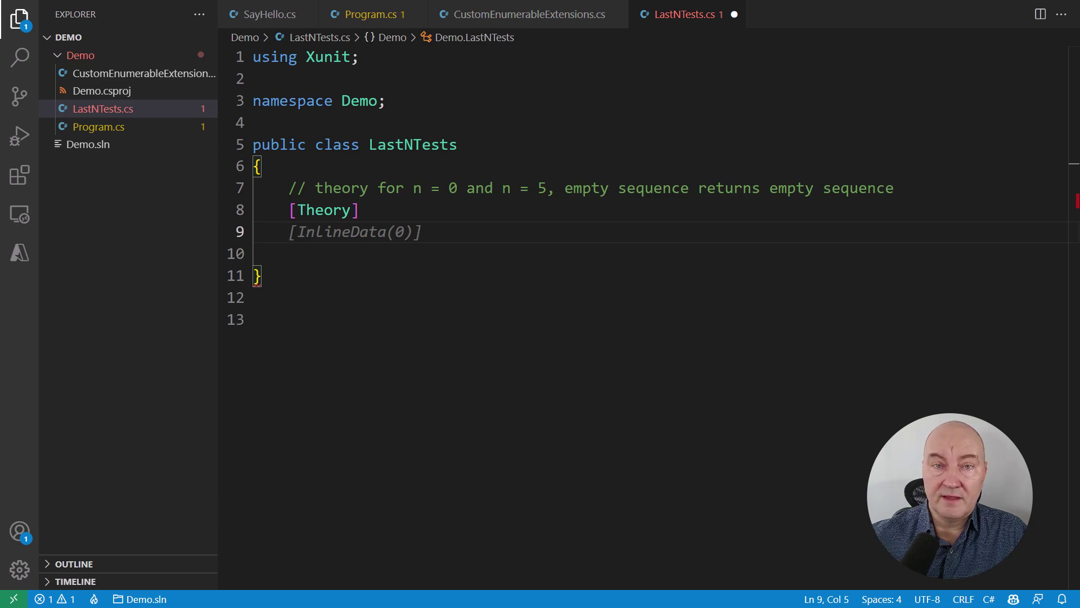
key(Tab)
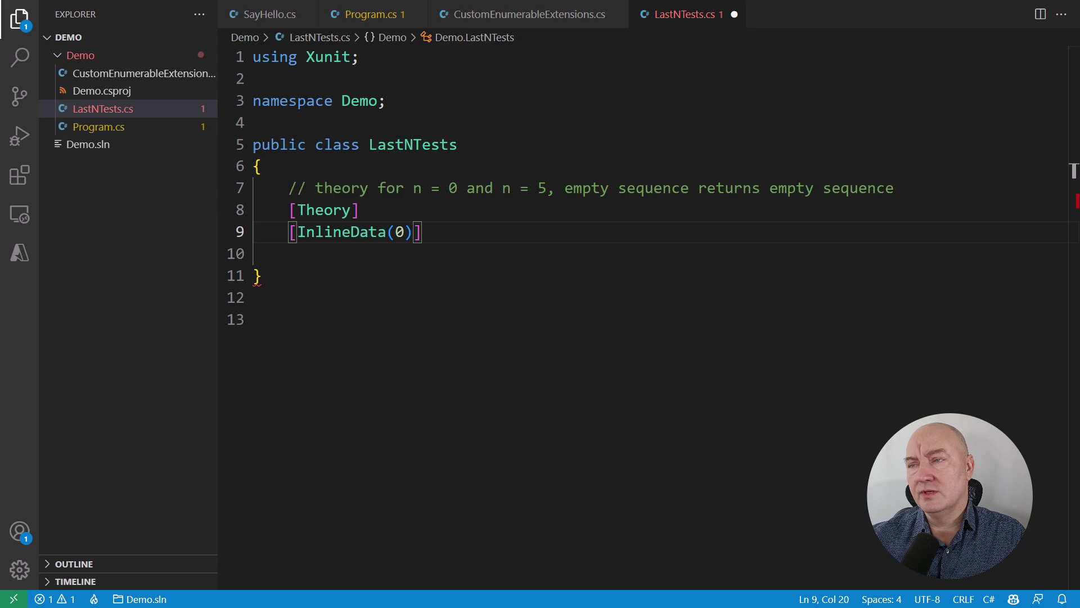
key(Return)
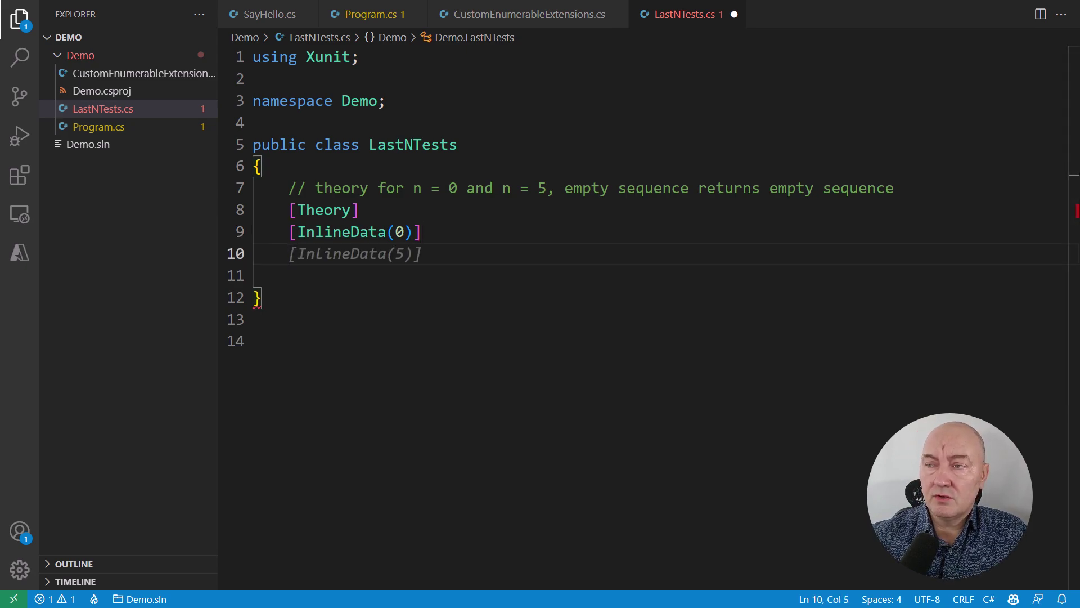
key(Tab)
key(Return)
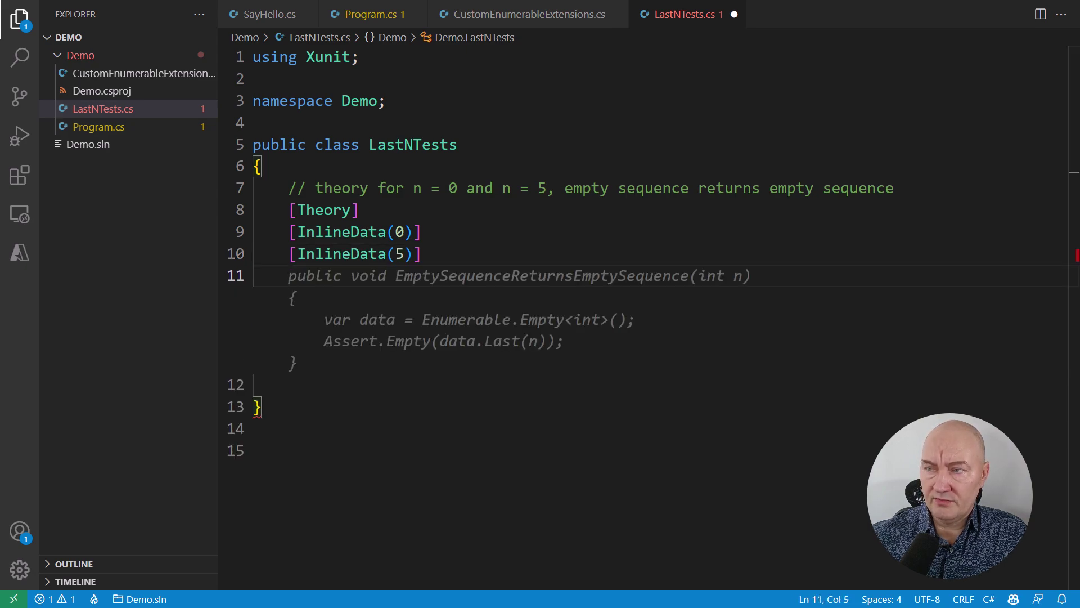
Accept the empty-sequence test method asserting Last(n) is empty, and delete the planning comment.
key(Tab)
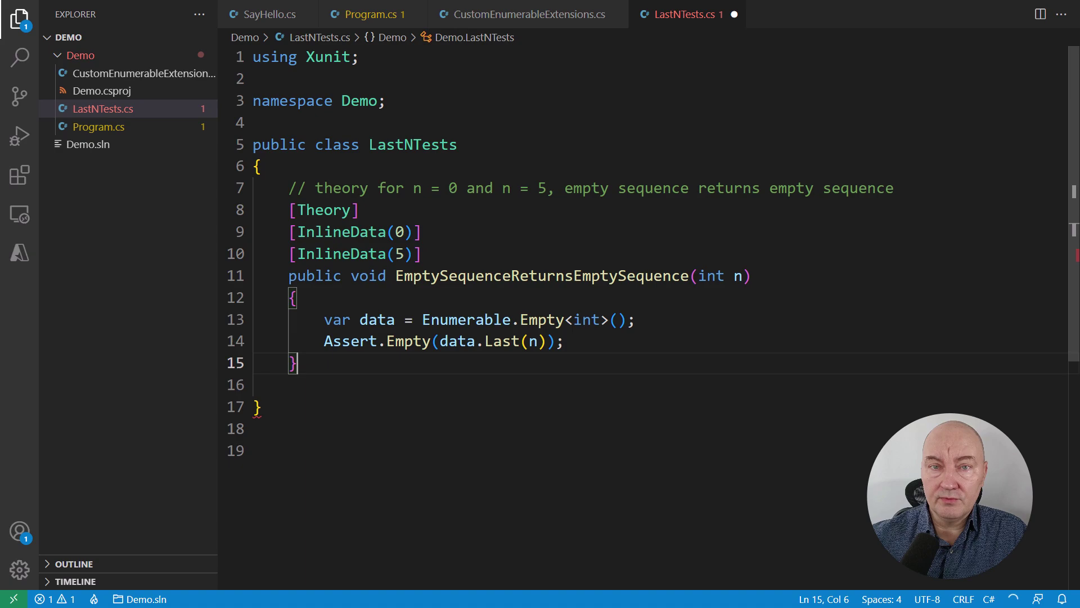
key(Delete)
key(ctrl+shift+k)
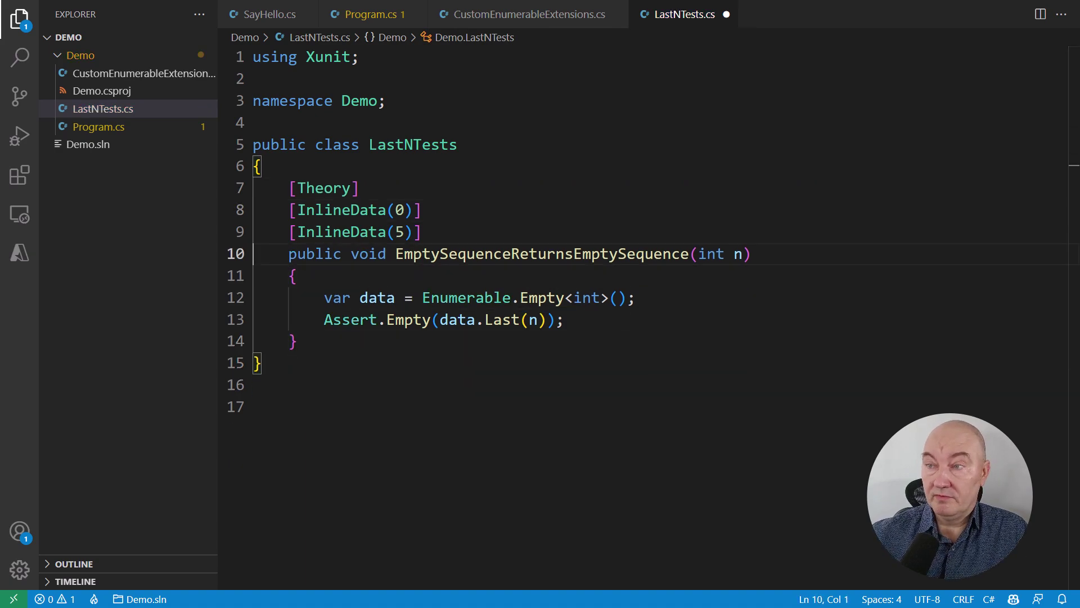
key(Down)
key(Down)
key(Down)
key(End)
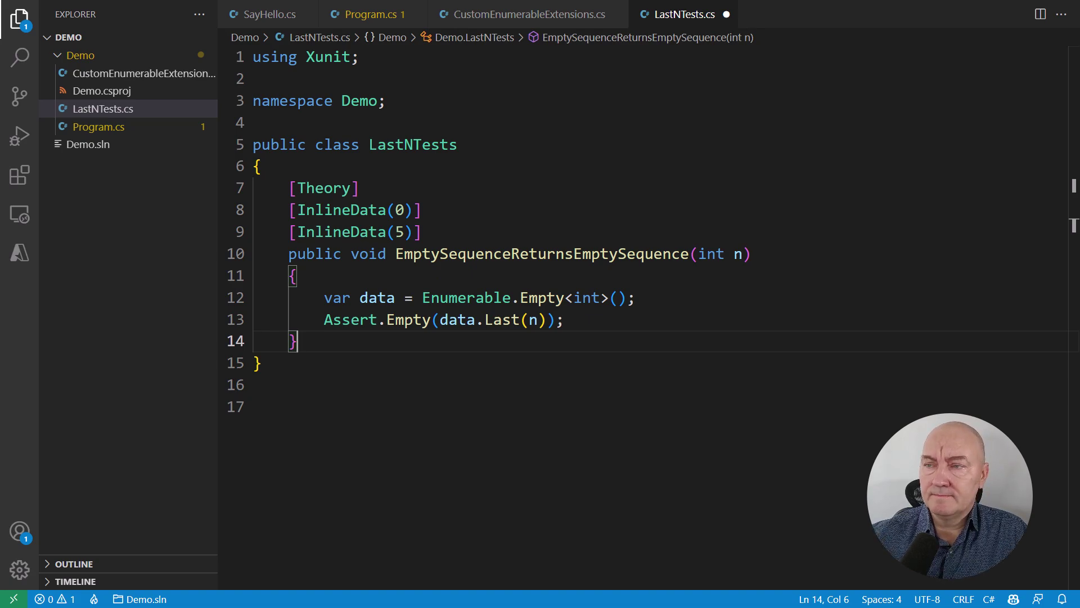
Rename the data variable to sut and the method to GivenEmptySequence_ReturnsEmptySequence.
key(Up)
key(Up)
key(ctrl+Right)
key(Right)
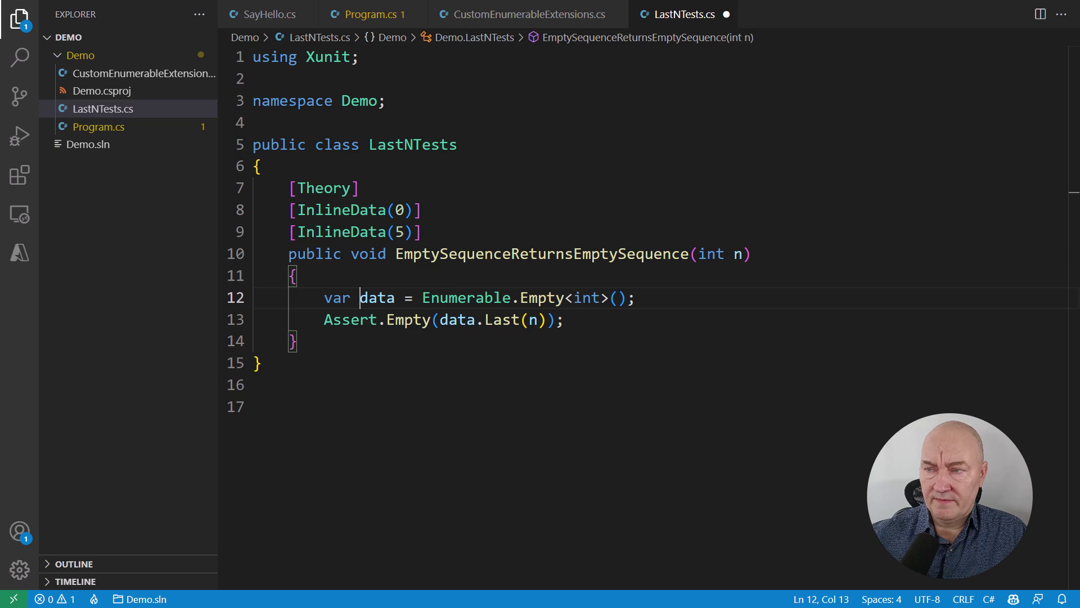
key(F2)
text(sut)
key(Return)
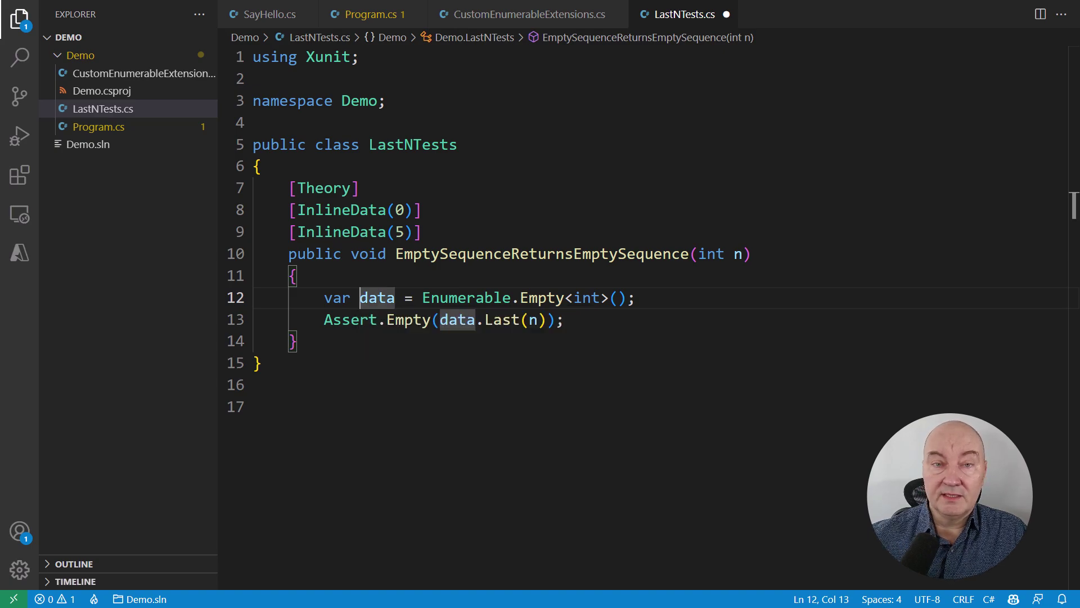
key(Up)
key(Up)
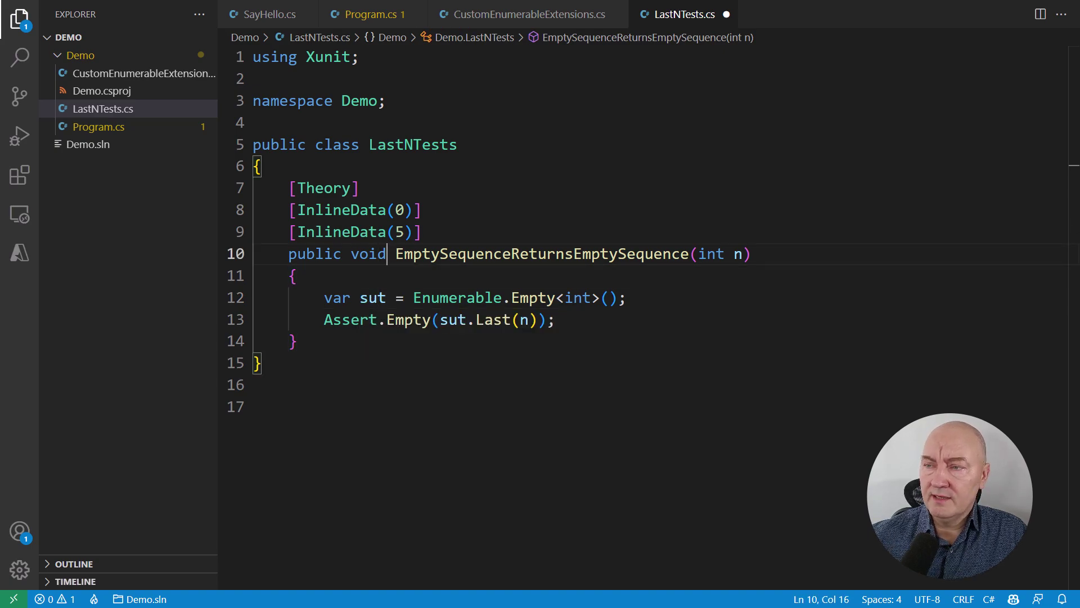
key(Right)
key(F2)
text(GivenEmp)
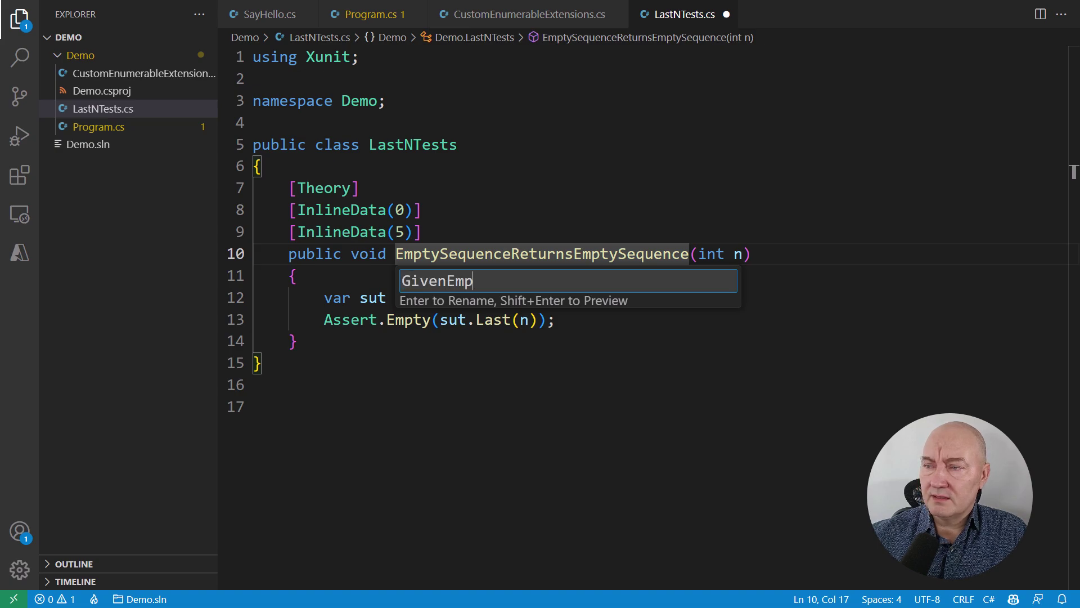
text(tySequence_ReturnsEmptySequen)
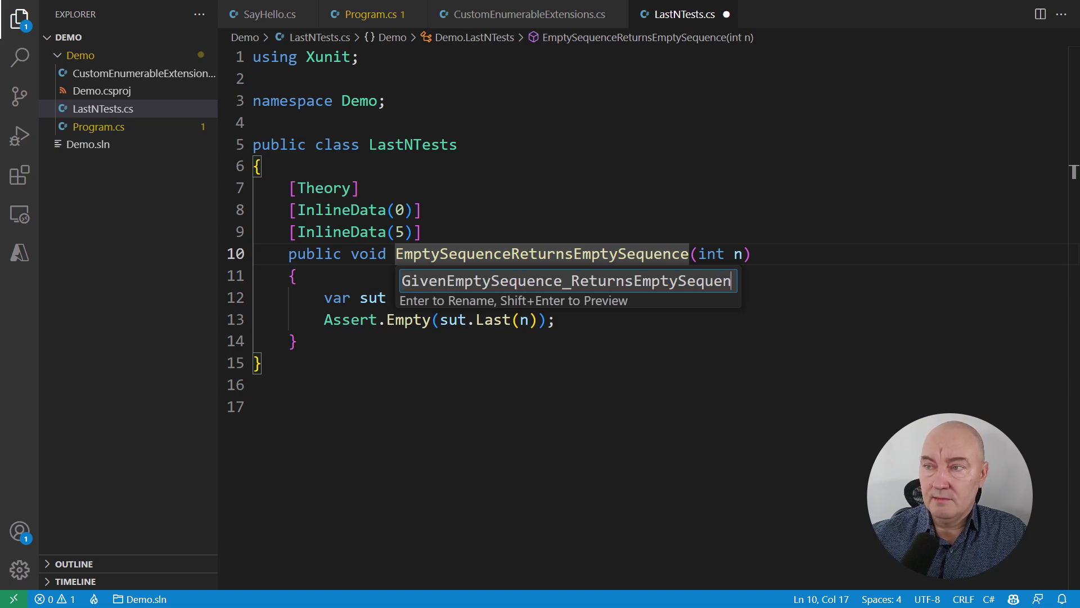
text(ce)
key(Return)
key(Down)
key(Down)
key(Down)
key(Down)
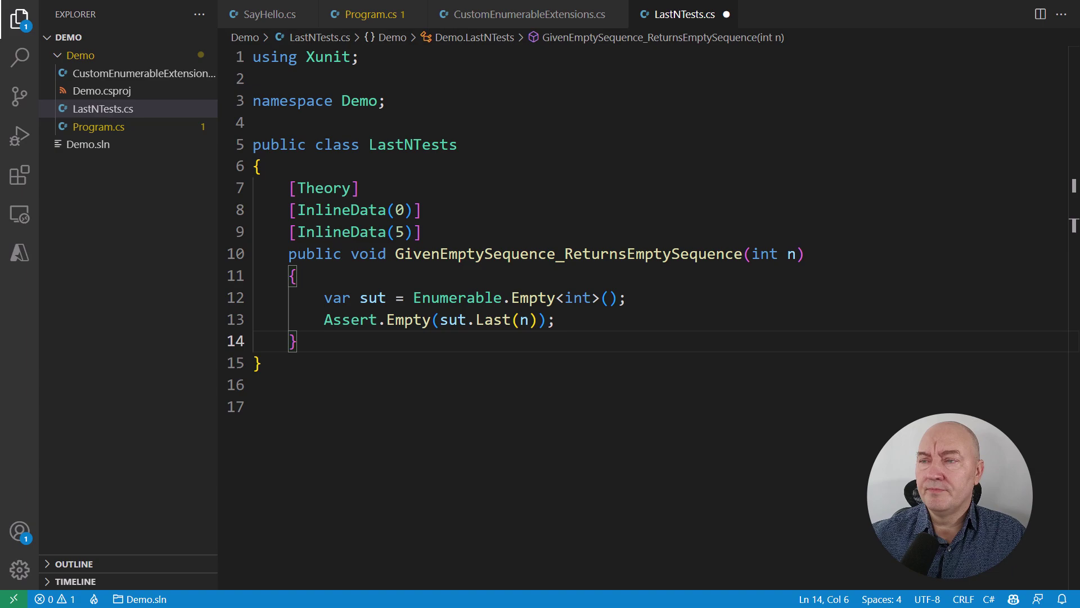
Write a comment describing the n = 0 case on nonempty sequences.
key(Return)
key(Return)
text(// theory fo)
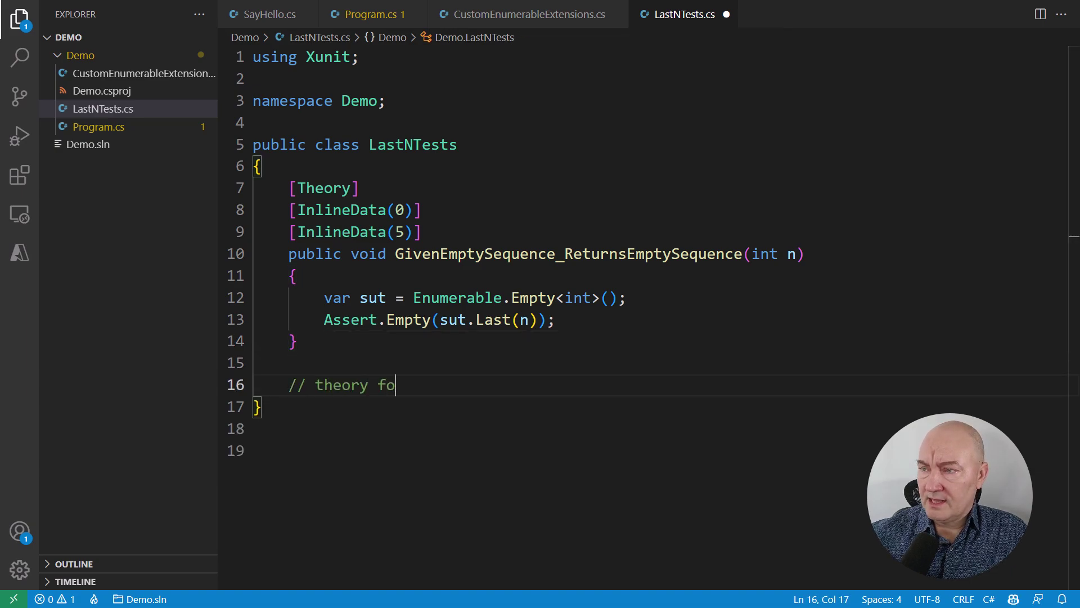
text(r n = 0 returns empty sequence)
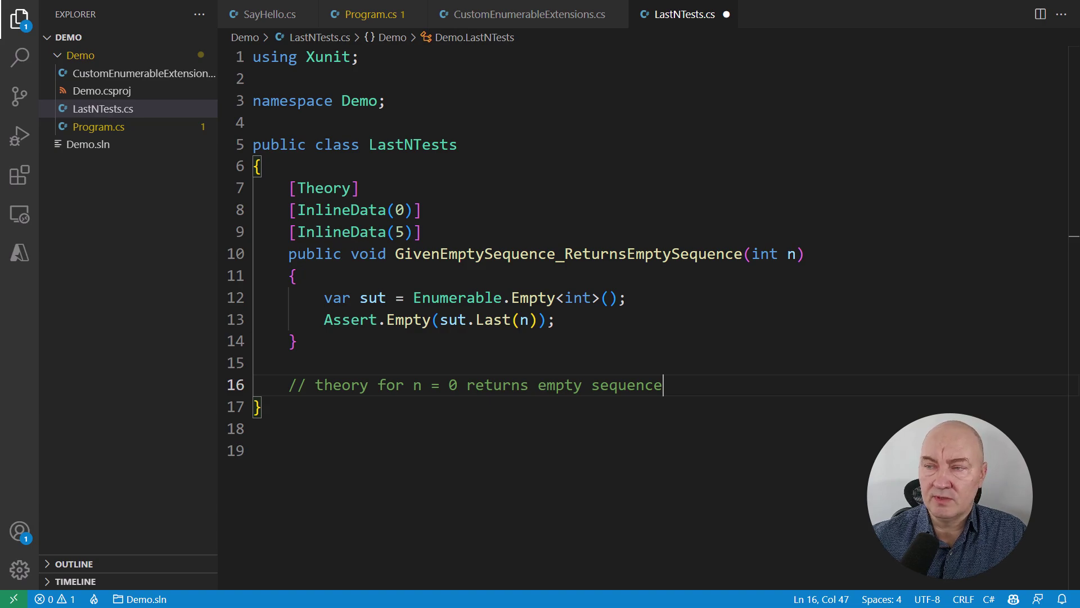
key(Return)
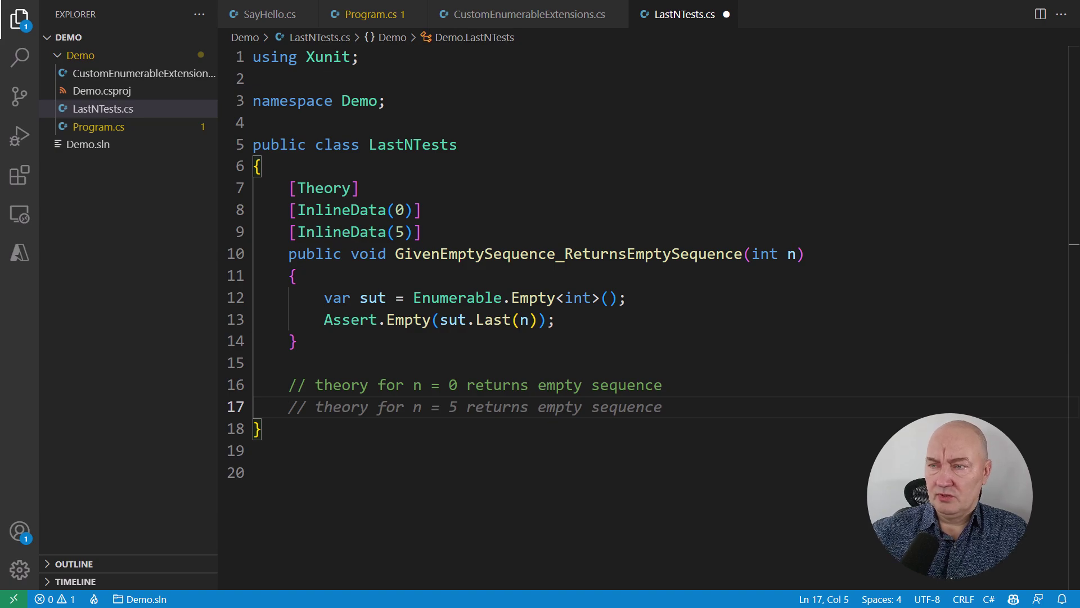
key(BackSpace)
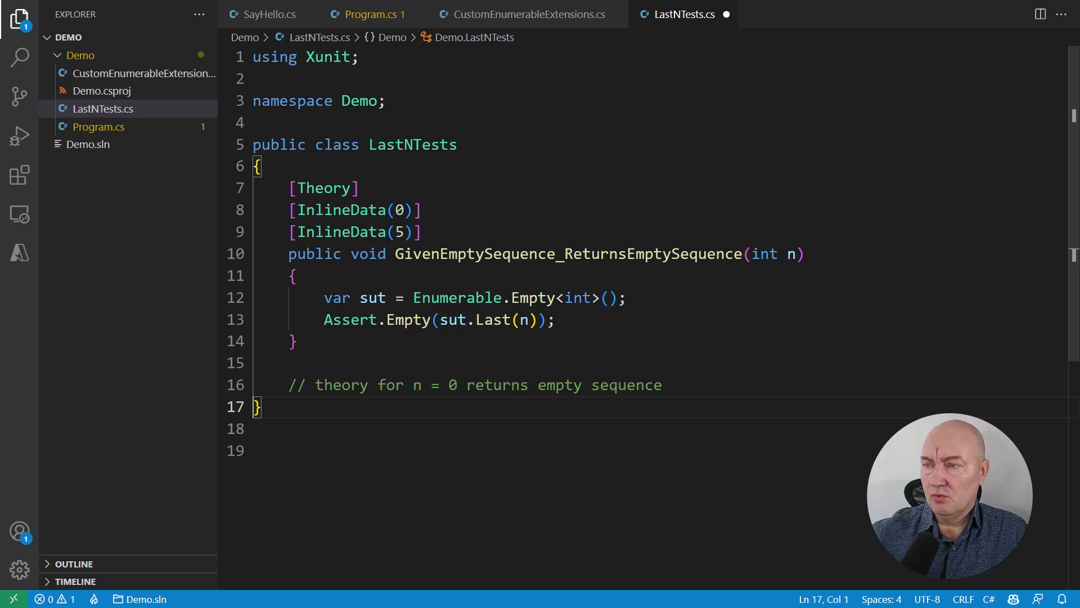
key(BackSpace)
key(ctrl+shift+Left)
key(ctrl+shift+Left)
key(ctrl+shift+Left)
text(and nonempty )
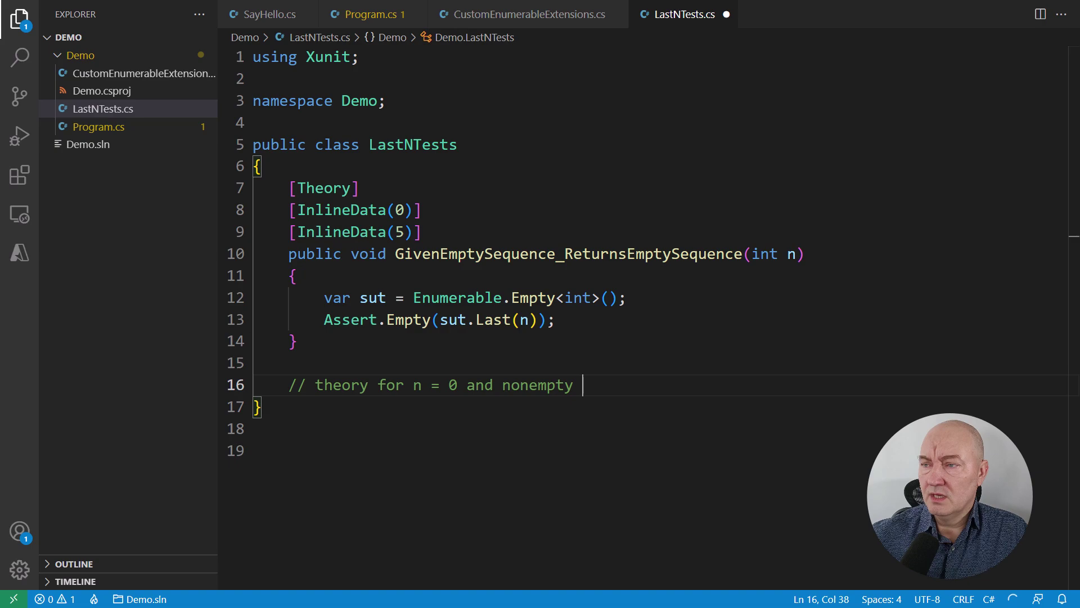
text(seuqence returns empty sequence)
key(Return)
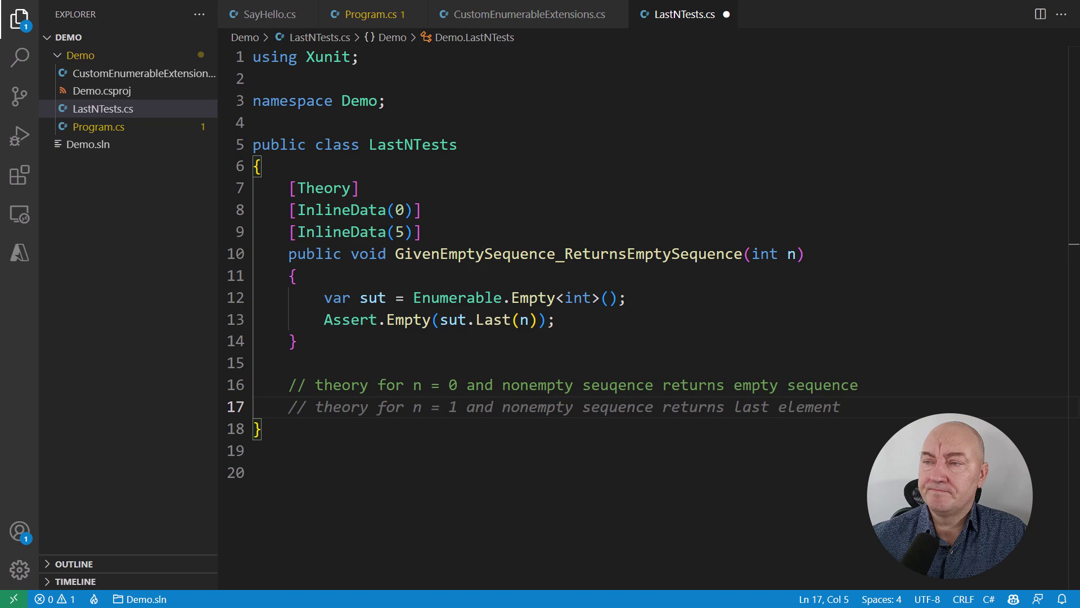
text([Theory])
Add [Theory] with [InlineData(1, 2, 3)] and [InlineData(1)] cases.
key(Return)
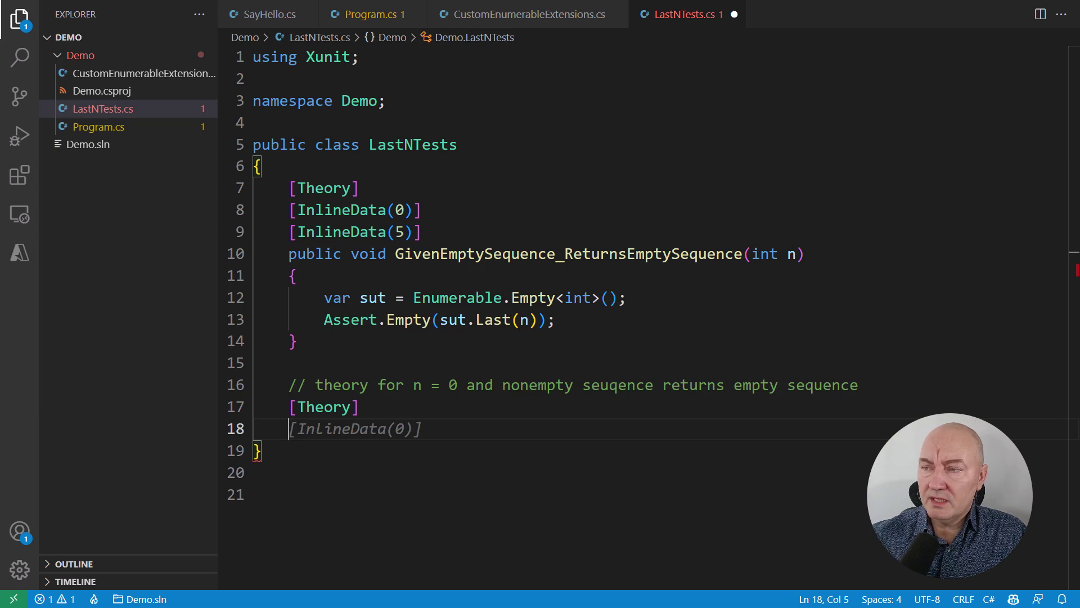
text([InlineData(1, 2, 3))
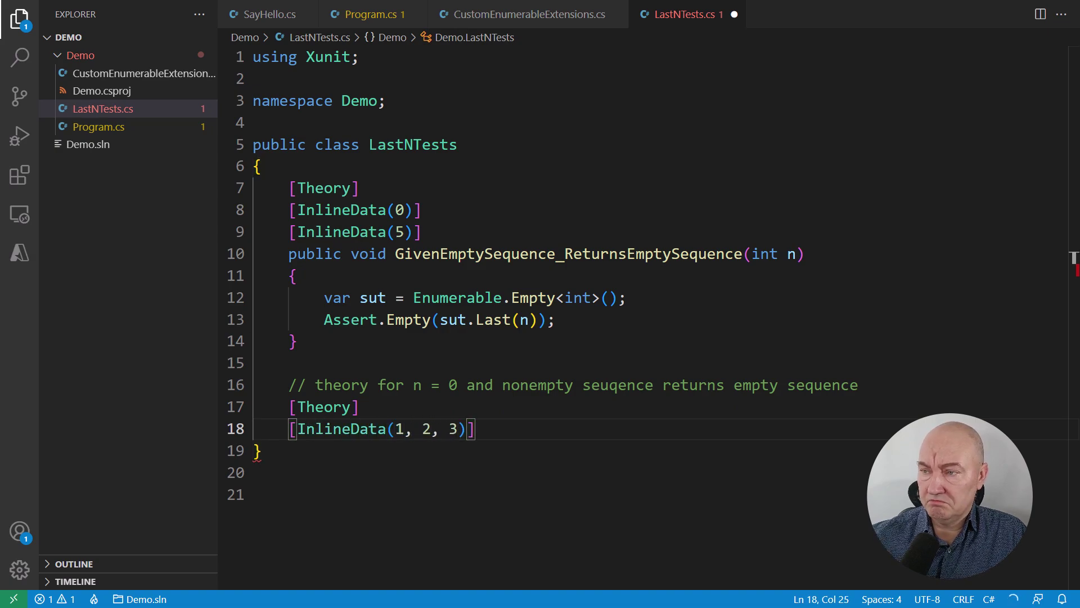
text(])
key(Return)
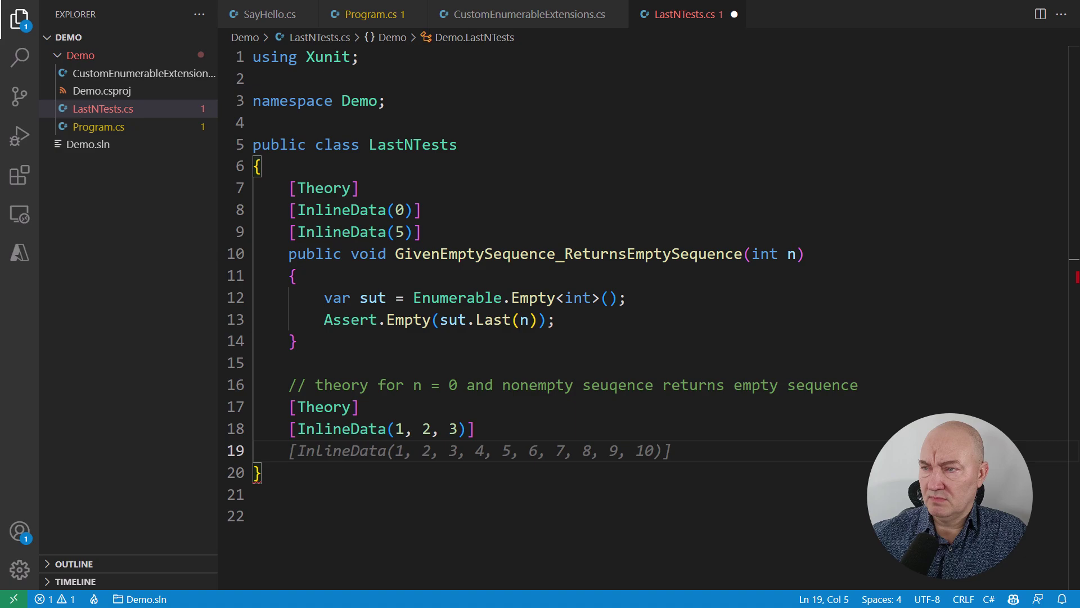
text([InlineData)
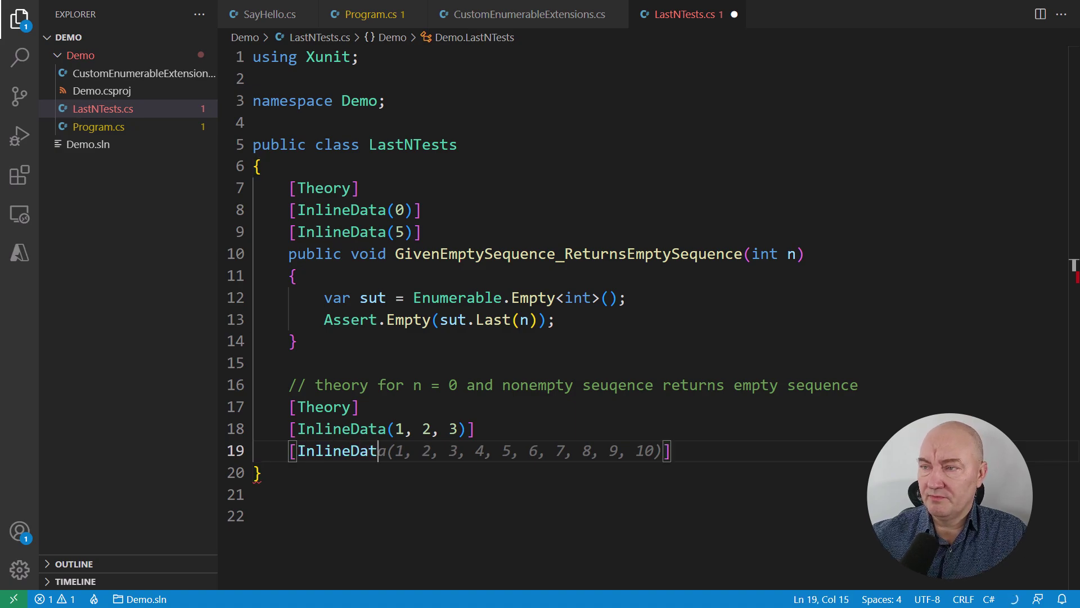
text((1)])
key(Return)
scroll(650, 321, down, 2)
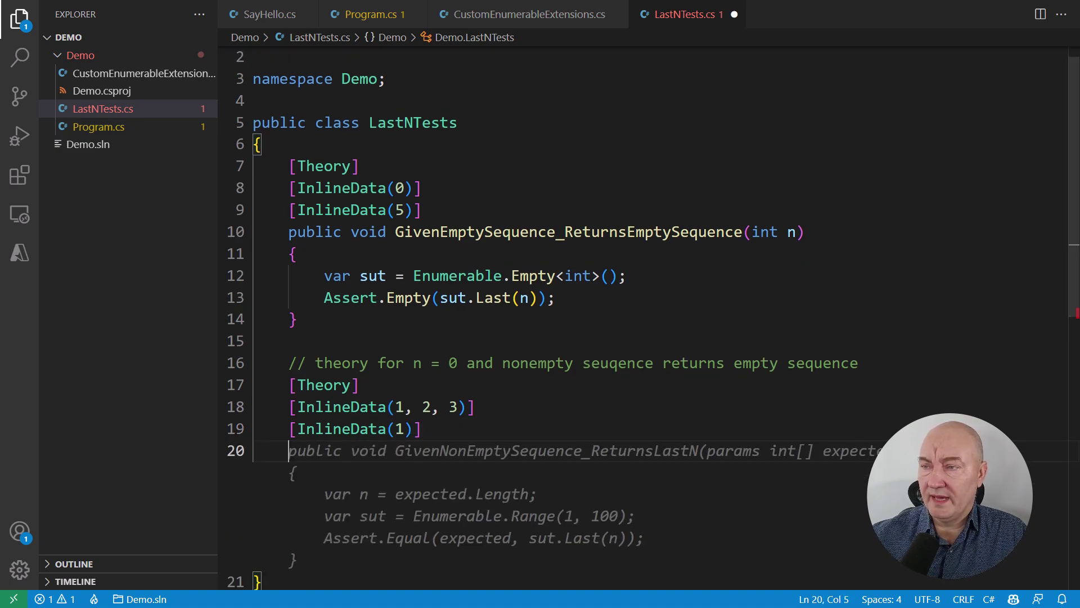
scroll(650, 322, down, 1)
scroll(650, 320, down, 1)
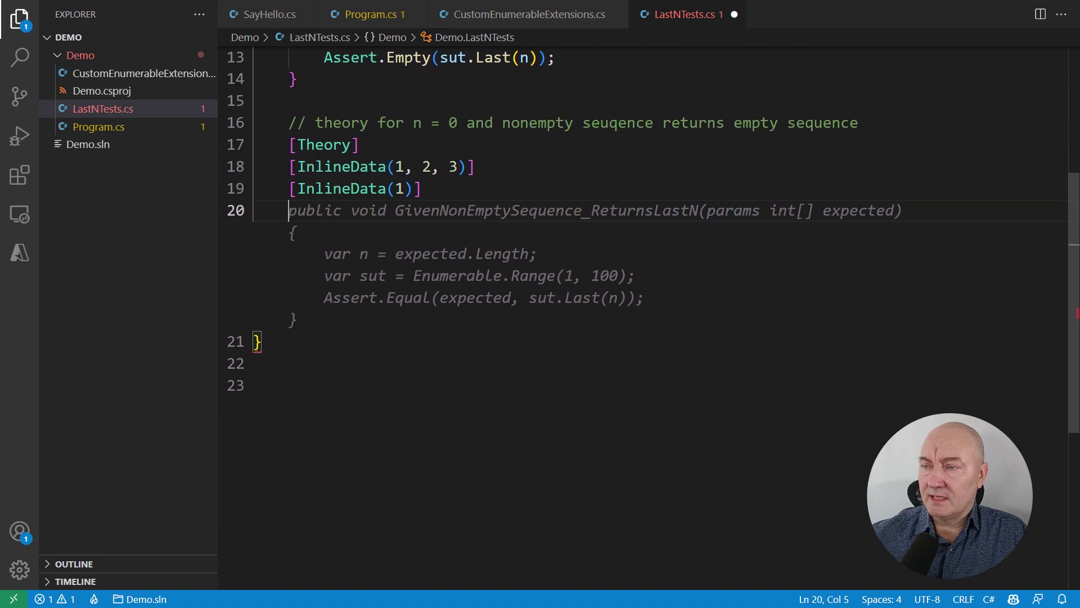
scroll(650, 321, down, 1)
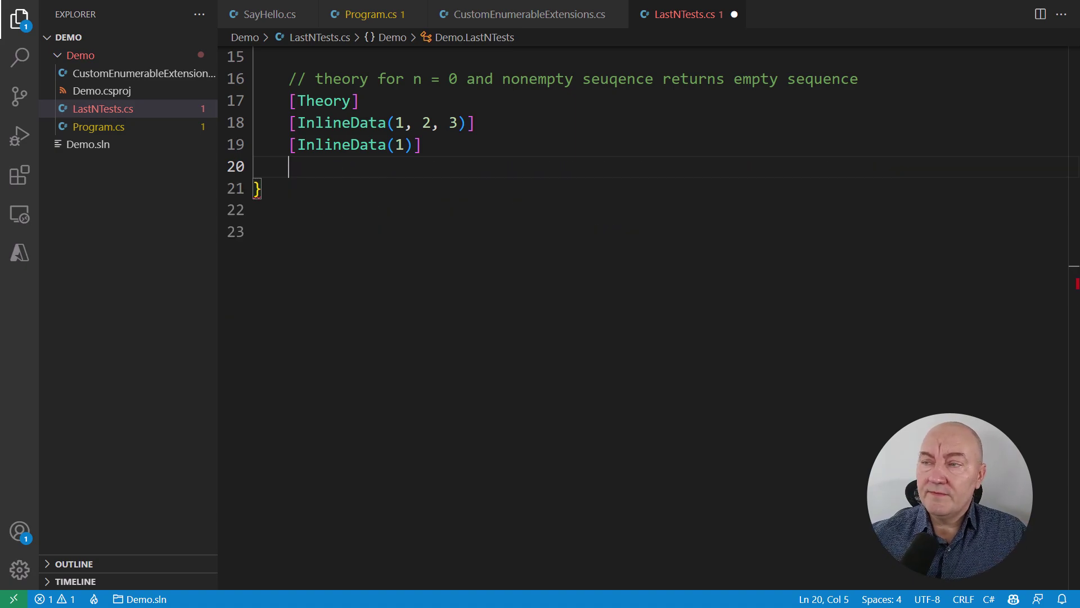
text(public void Given)
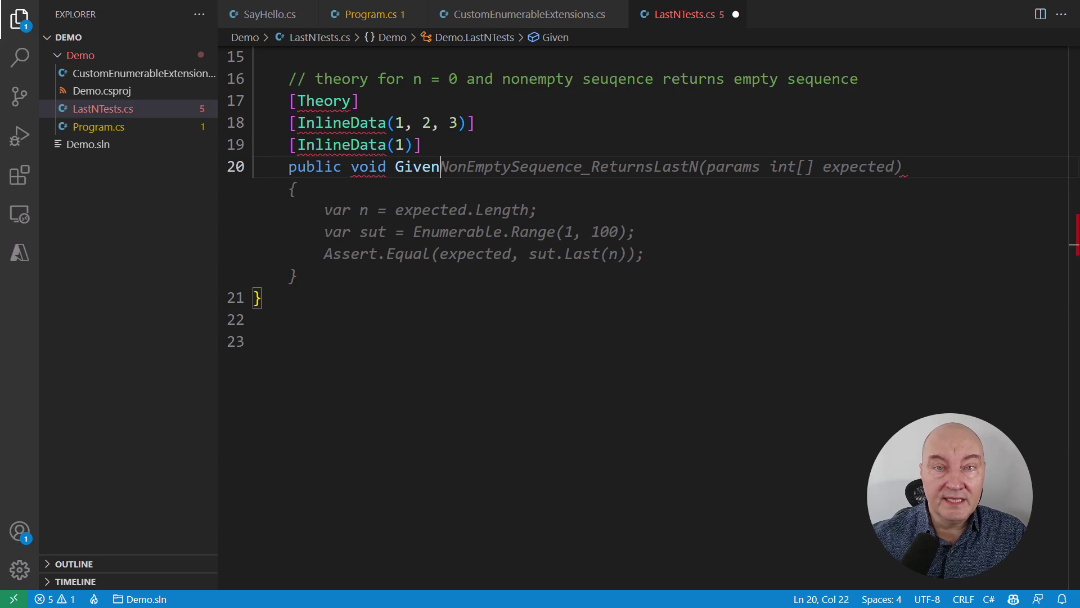
text(NonEmptySequenceAnd)
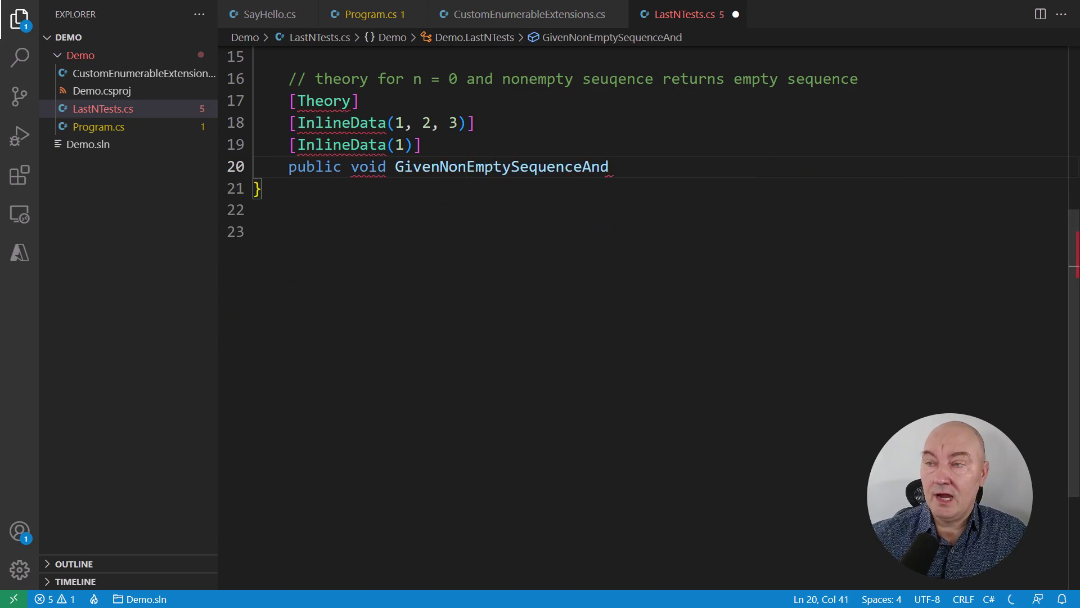
text(ZeroN_Returns)
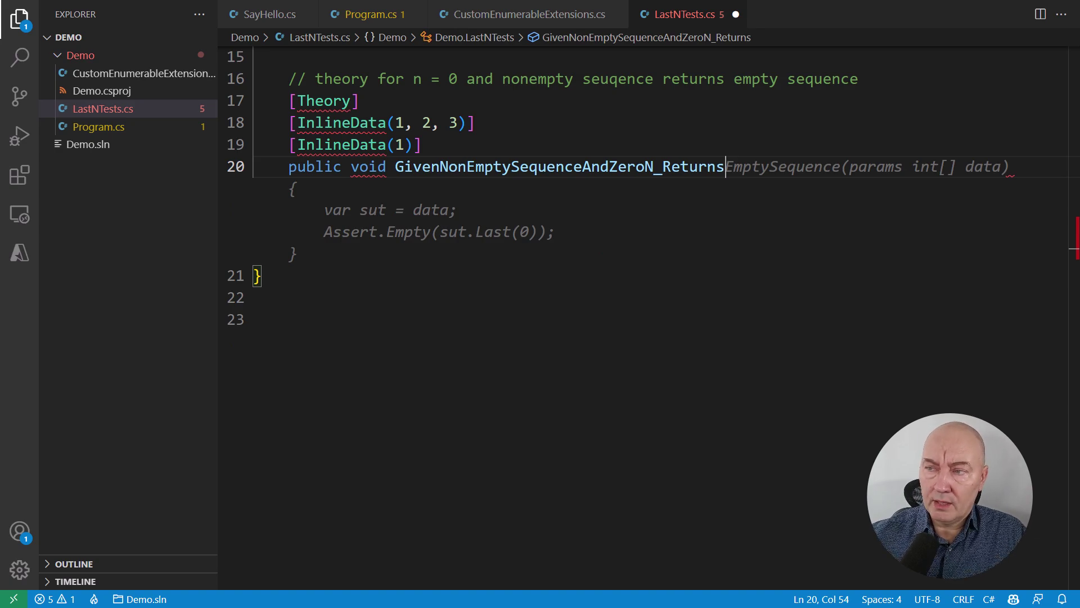
Accept the GivenNonEmptySequenceAndZeroN_ReturnsEmptySequence body asserting Last(0) is empty, then delete the comment above [Theory].
key(Tab)
click(289, 101)
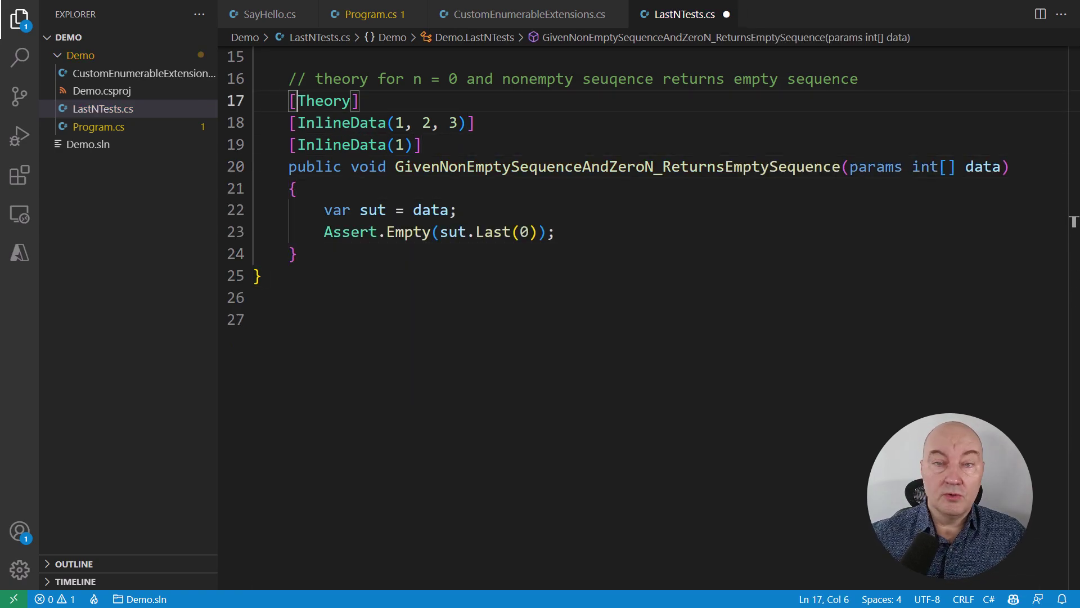
key(shift+Up)
key(Delete)
click(253, 231)
key(End)
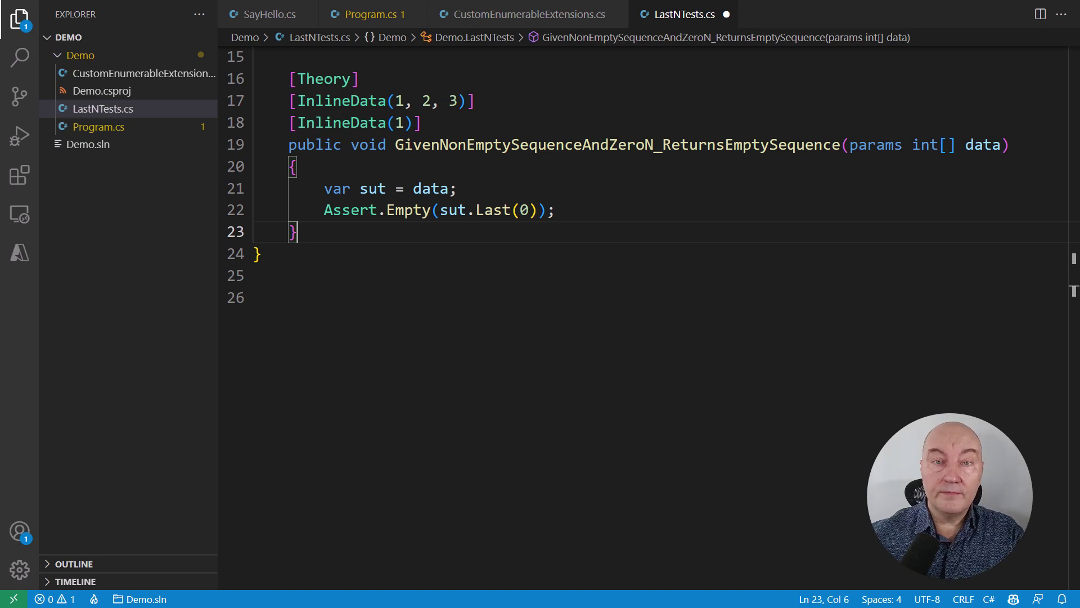
Add GivenNGreaterThanLength_ReturnsEntireSequence with a [Theory] attribute, asserting Last(n) equals data.
key(Return)
key(Return)
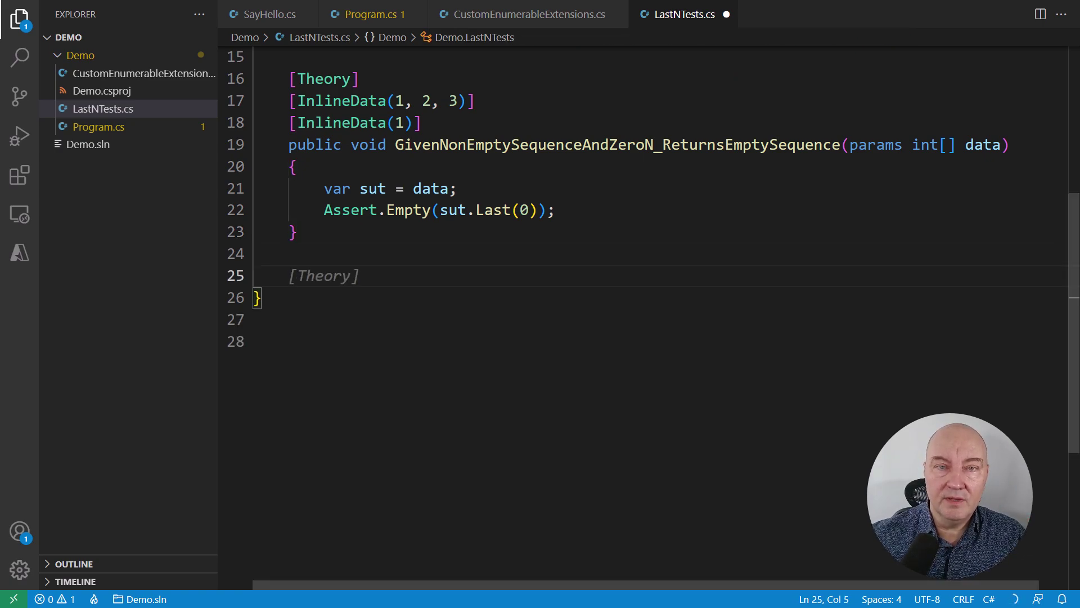
text(public void GivenNGreater)
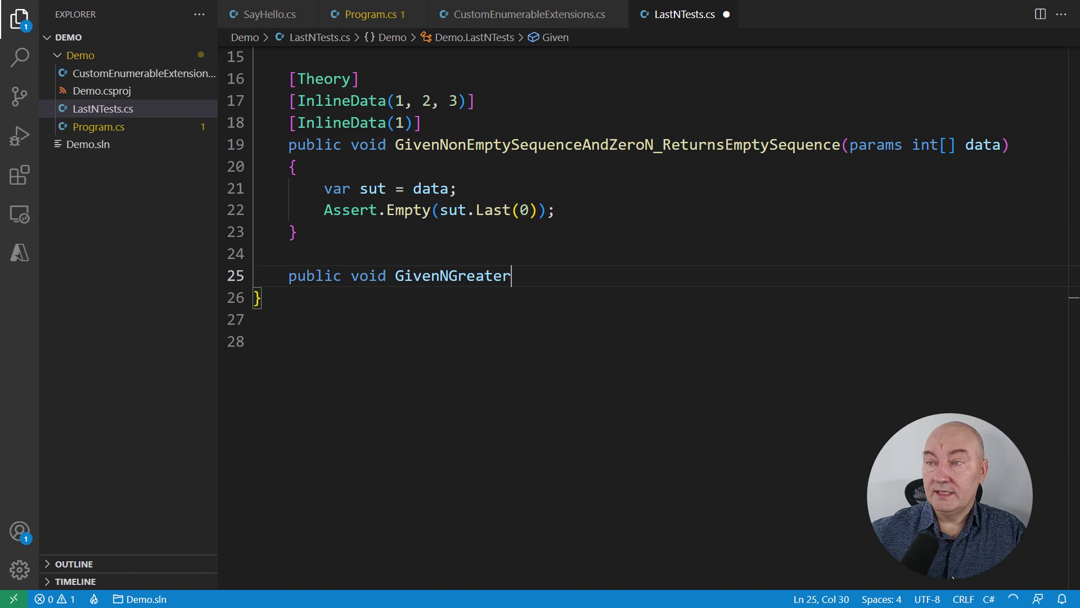
text(ThanLength_ReturnsEntireSeque)
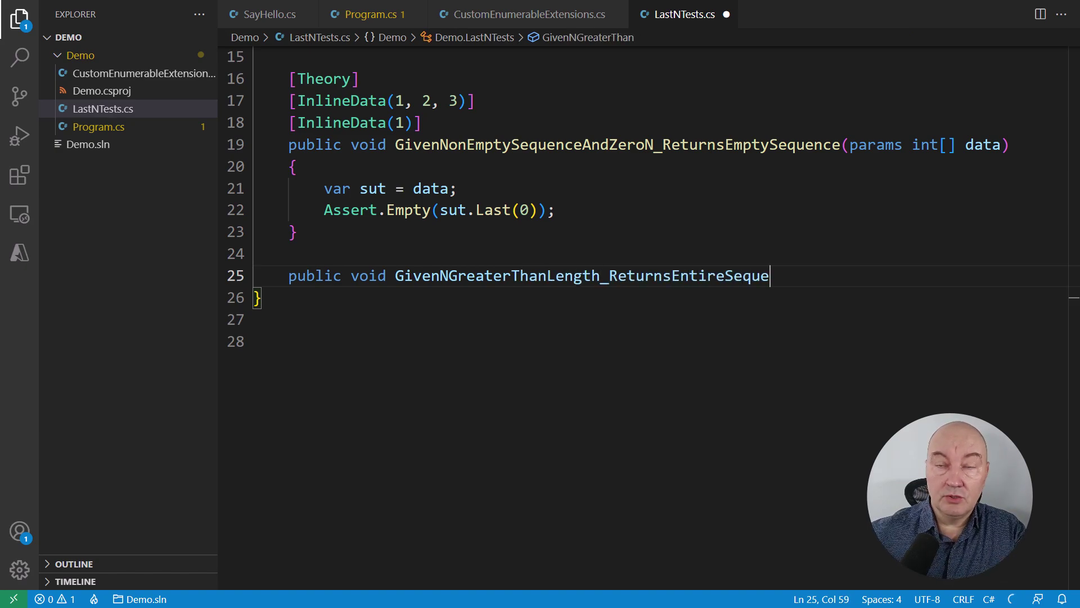
text(nce(int n, params int[] da)
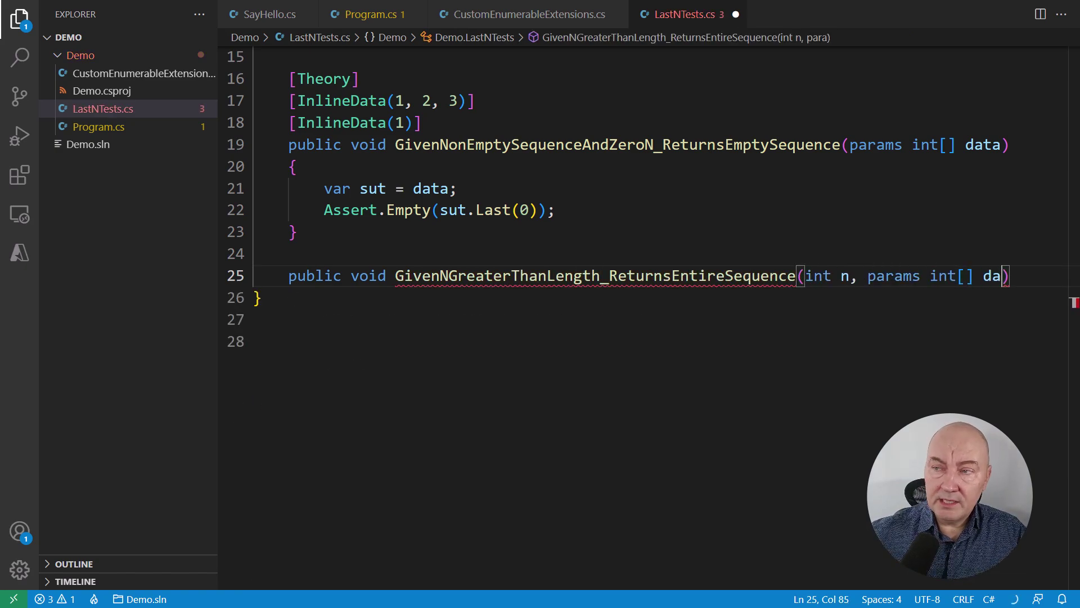
text(ta)
key(Right)
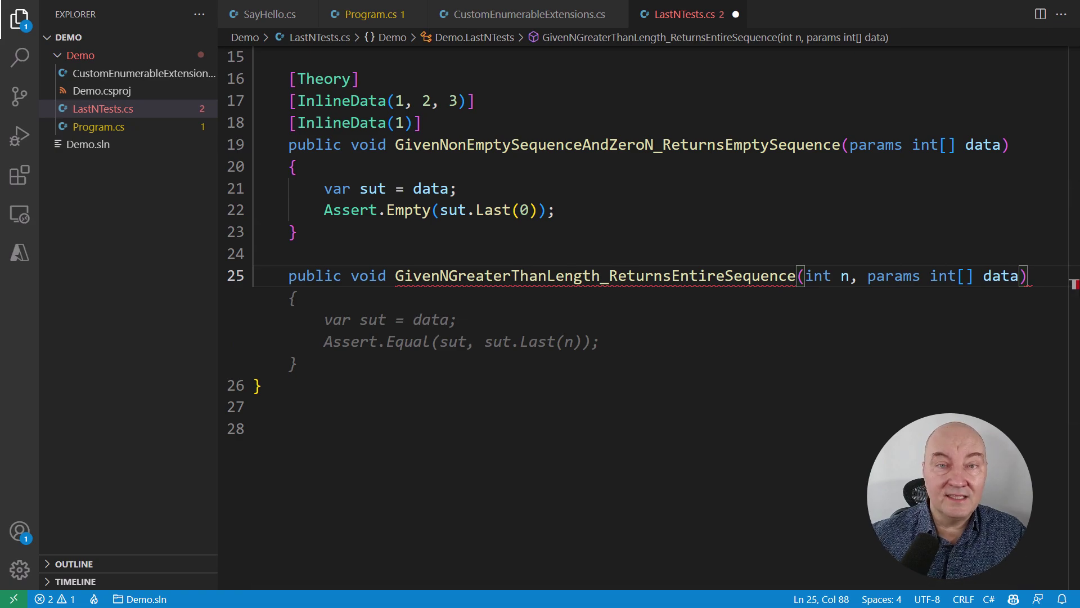
key(Tab)
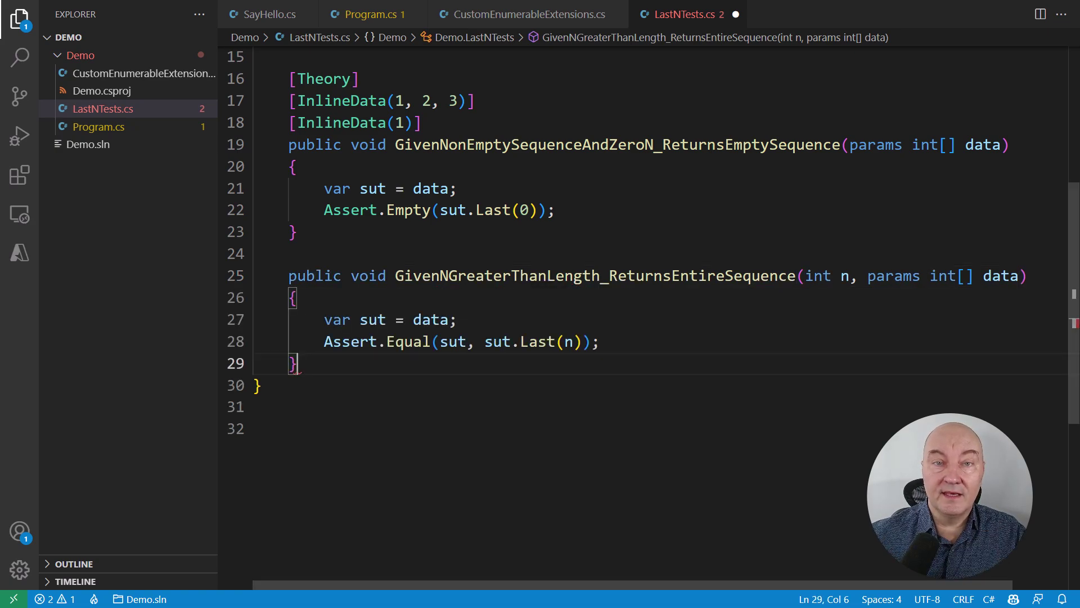
key(Up)
key(Up)
key(Up)
key(Up)
key(Up)
key(Return)
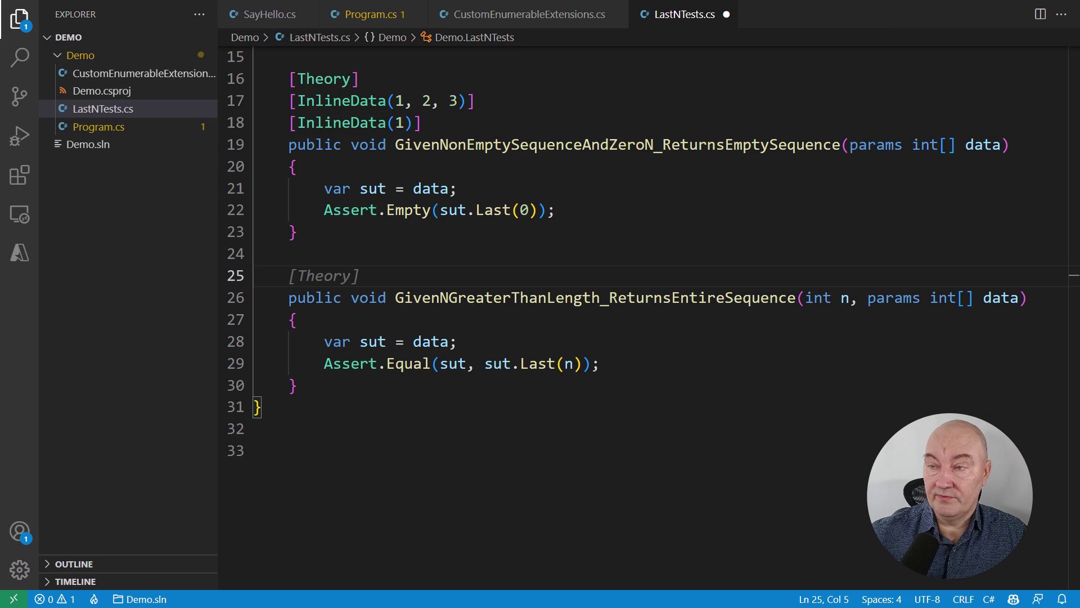
key(Tab)
key(Return)
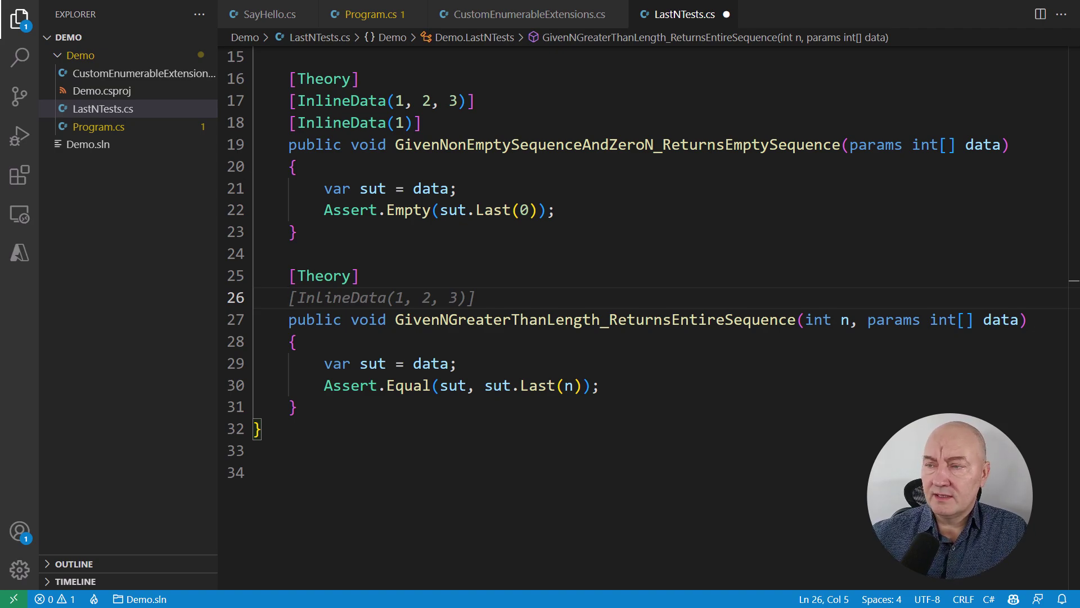
Use F2 to rename GivenNGreaterThanLength_ReturnsEntireSequence to GivenNGreaterOrEqualToLength_ReturnsEntireSequence.
key(Down)
key(ctrl+Right)
key(ctrl+Right)
key(Right)
key(F2)
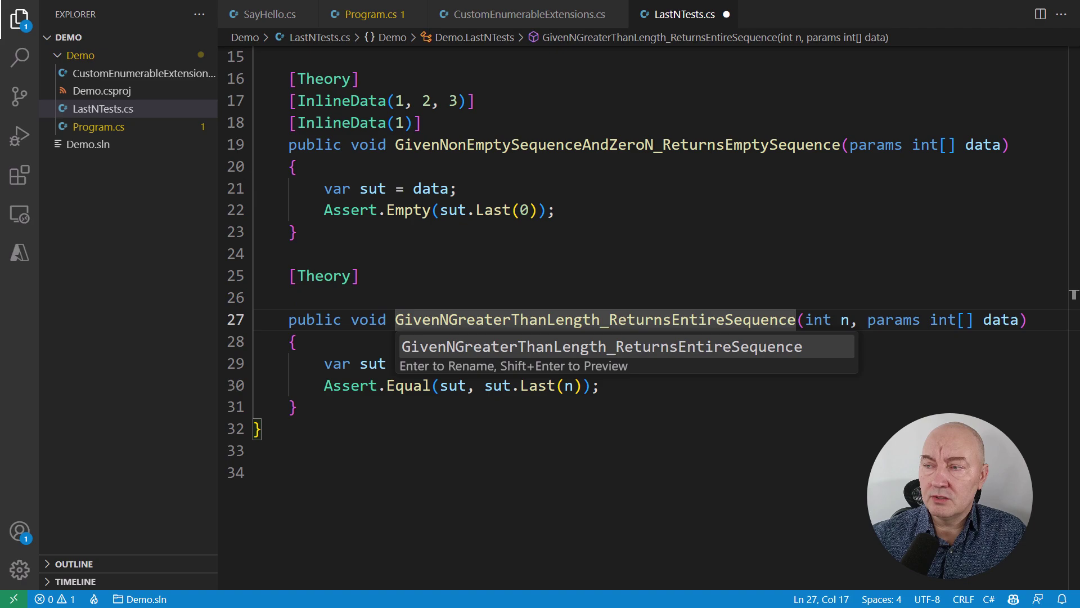
key(Left)
key(Right)
key(Right)
key(Right)
key(Right)
key(Right)
key(Right)
key(Right)
text(OrEqual)
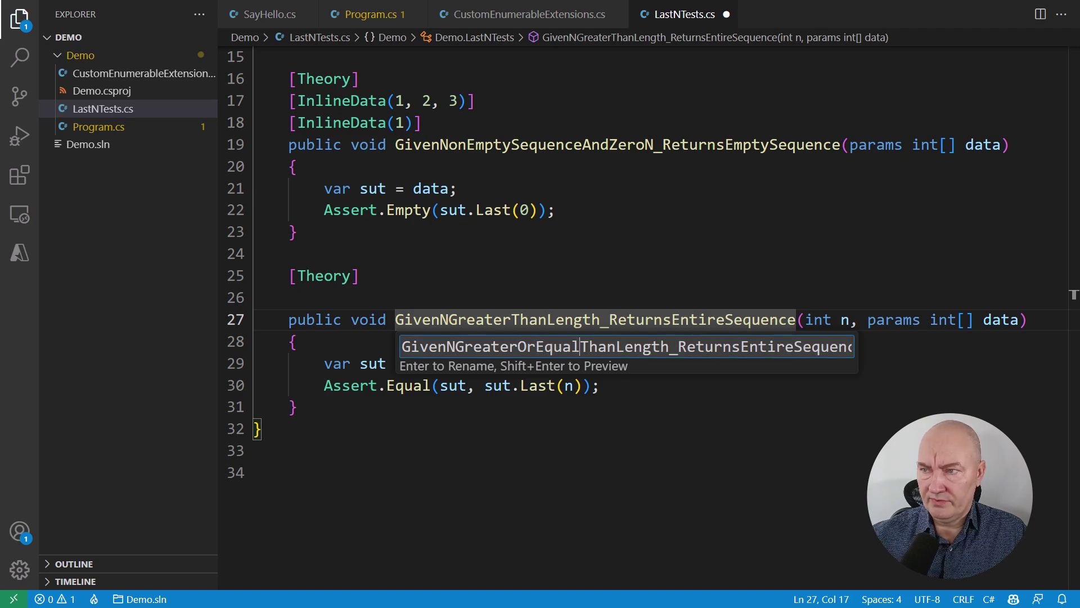
key(Delete)
key(Delete)
key(Delete)
text(To)
key(Return)
key(Up)
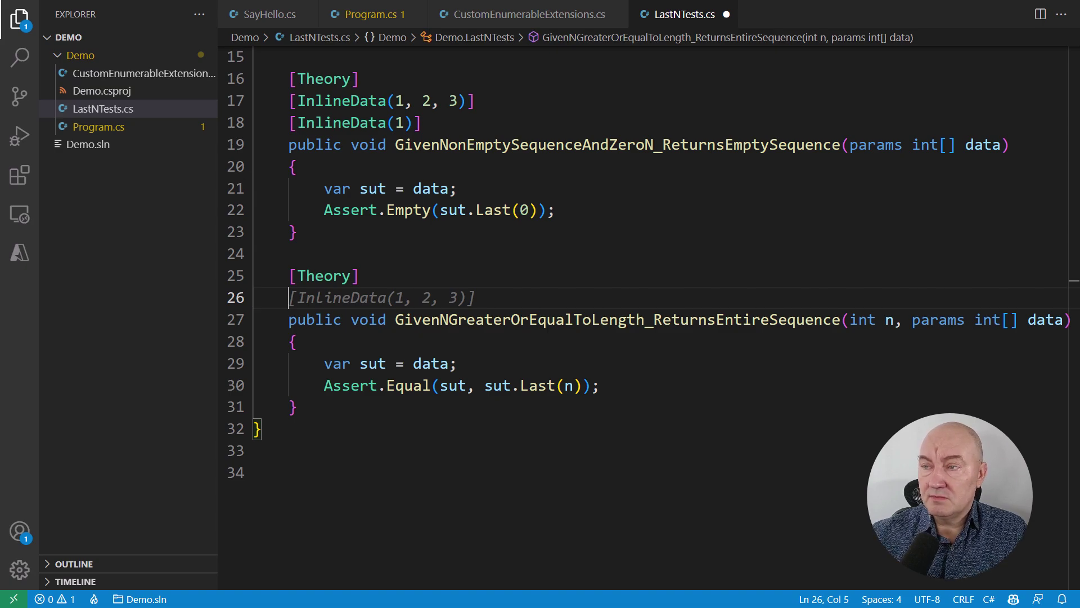
text([)
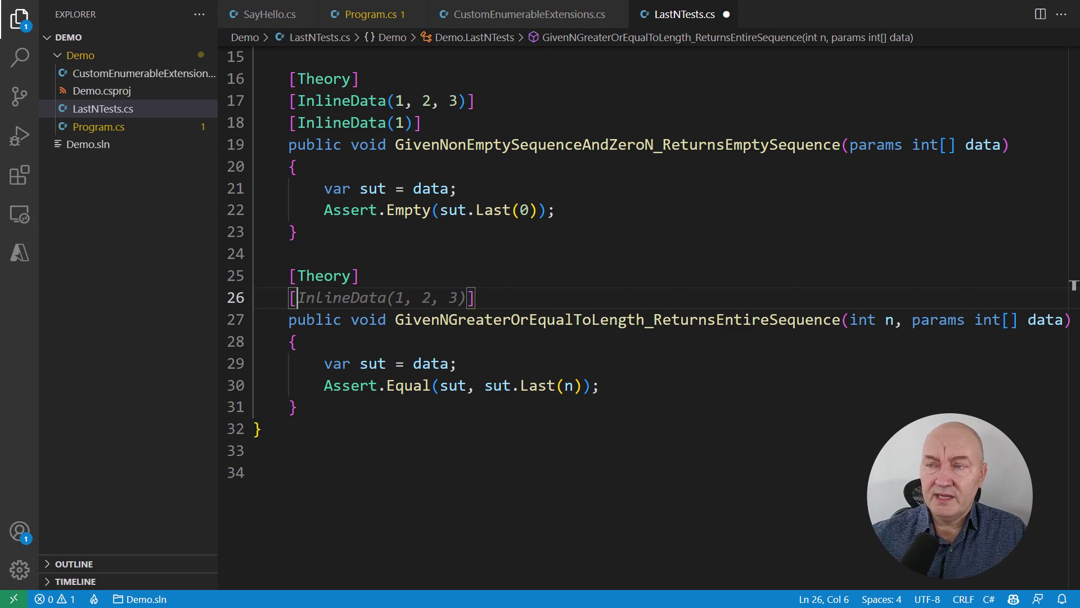
text(InlineData(1, 1))
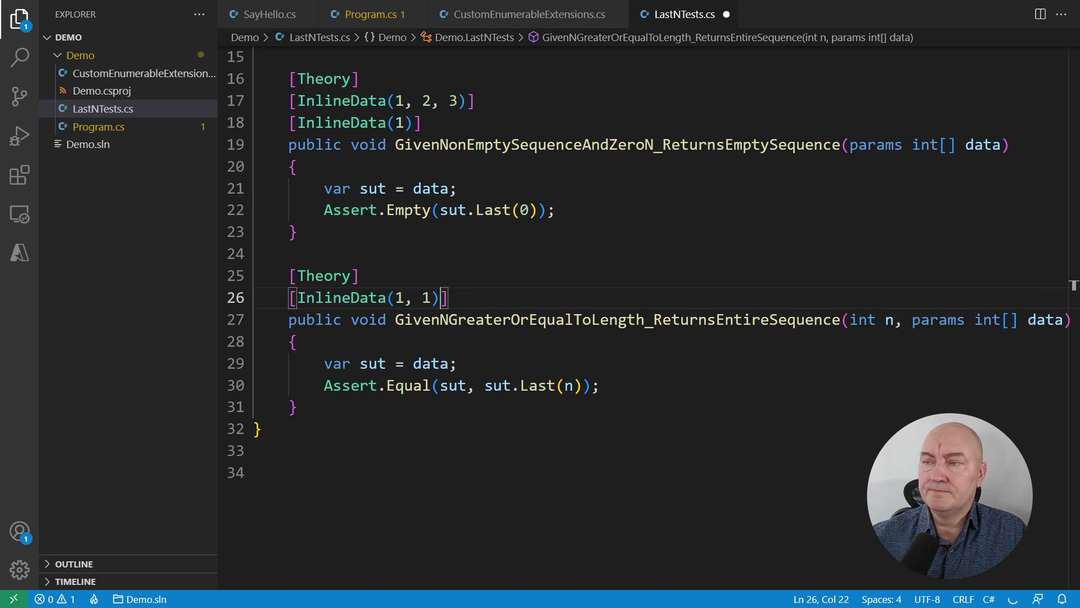
text(])
Add InlineData cases (1, 1), (2, 1), (3, 1, 2, 3) and (4, 1, 2, 3) to the entire-sequence theory.
key(Return)
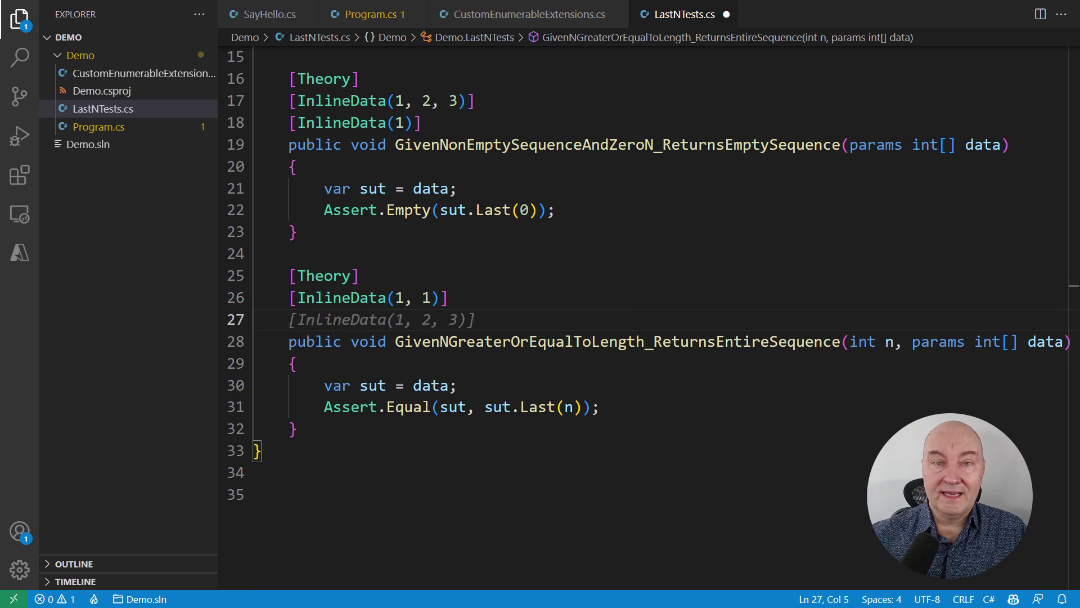
text([InlineData(2, )
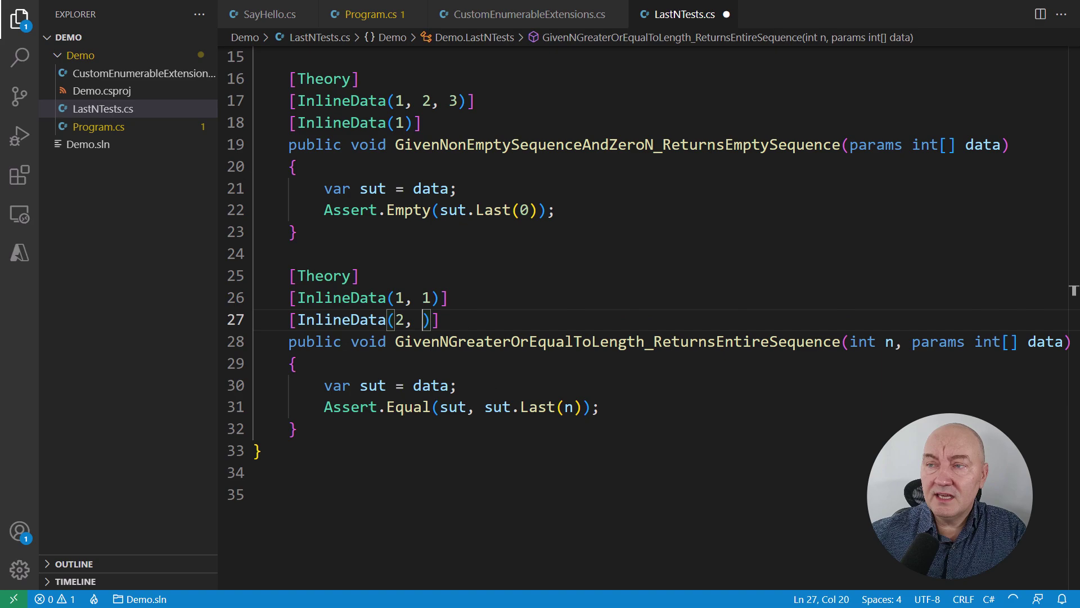
text(1)])
key(Return)
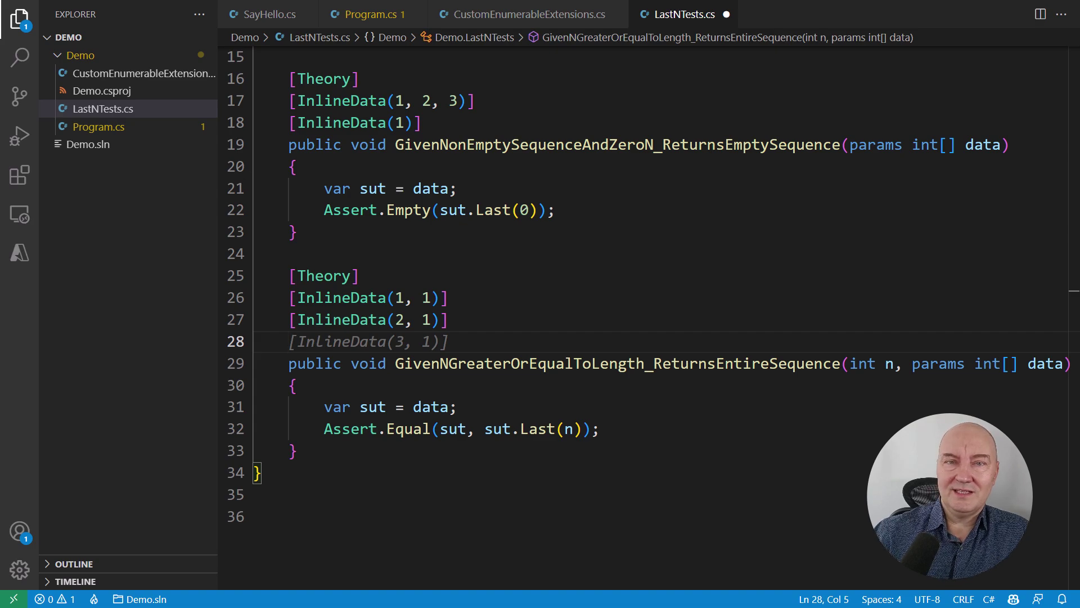
text([)
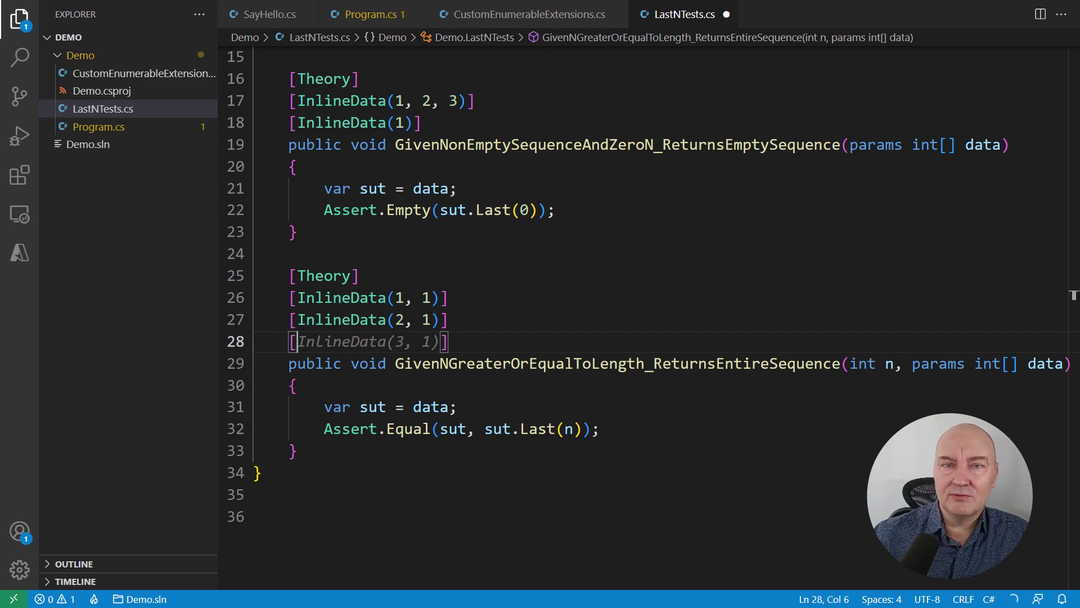
text(InlineData(3, 1, 2, 3)
key(End)
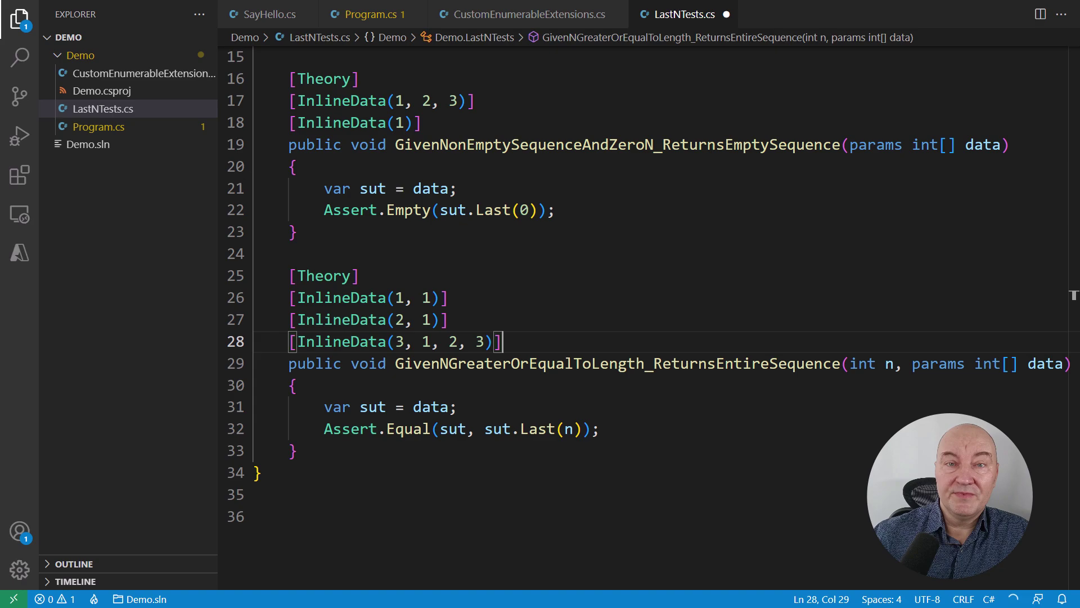
key(Return)
text([InlineData(4, 1, 2, 3)
key(End)
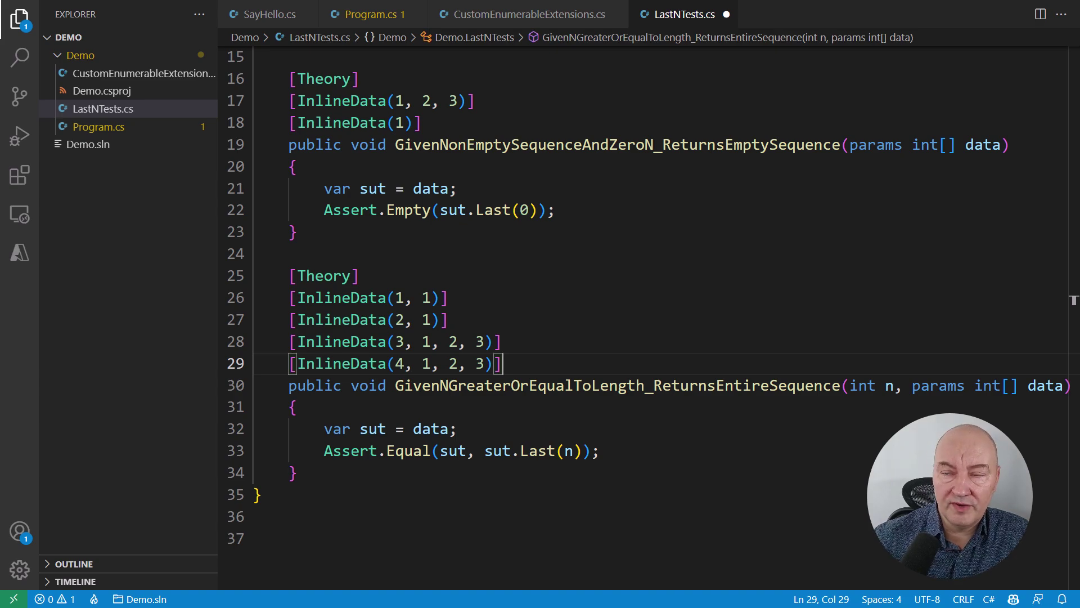
key(Down)
key(Down)
key(Down)
key(Down)
key(Down)
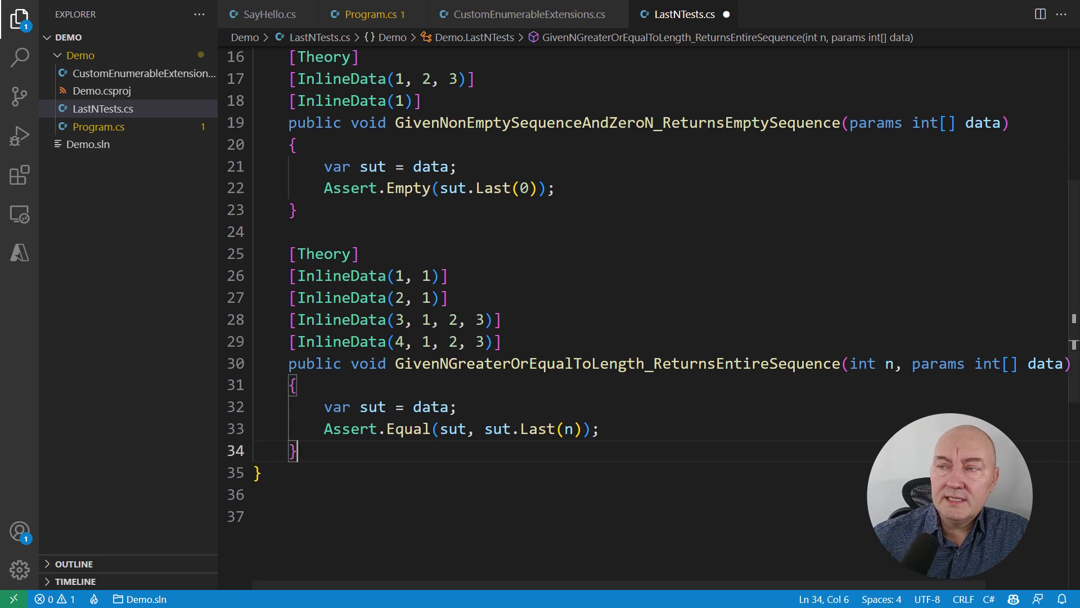
scroll(649, 321, down, 3)
Add a GivenNSmallerThanLength_ReturnsLastNElements(n, data, expected) test method below the second test.
key(Return)
key(Return)
text(publi)
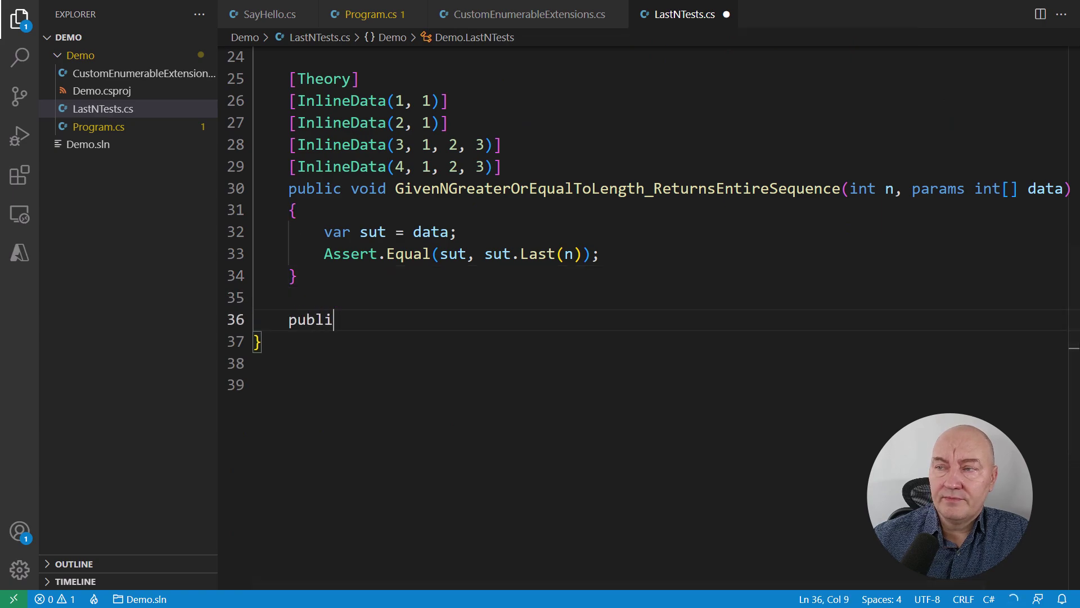
text(c void GivenN)
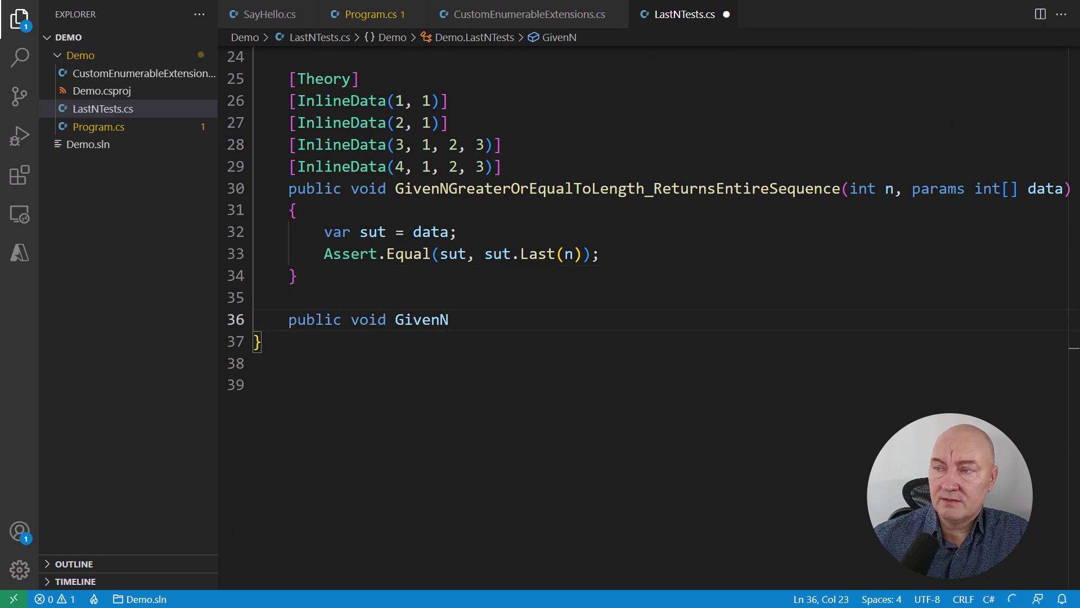
text(SmallerThan)
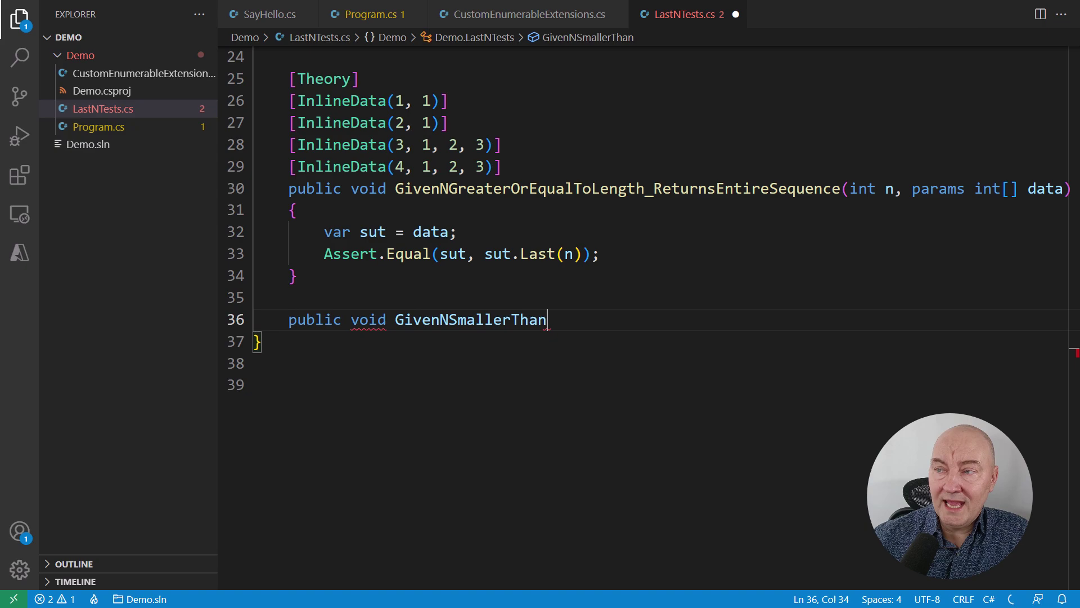
text(Le)
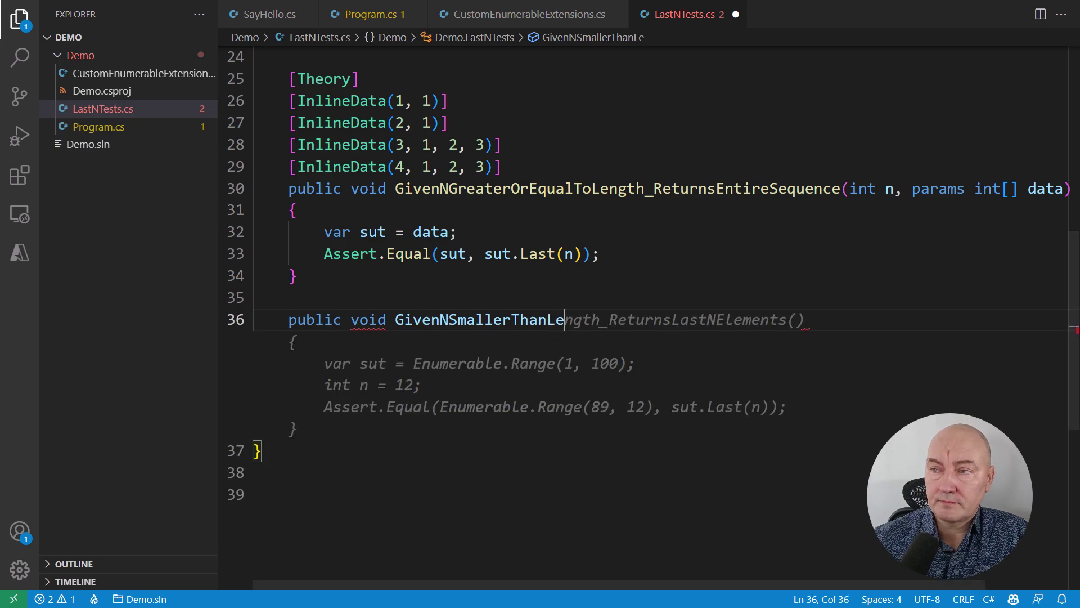
text(ngth)
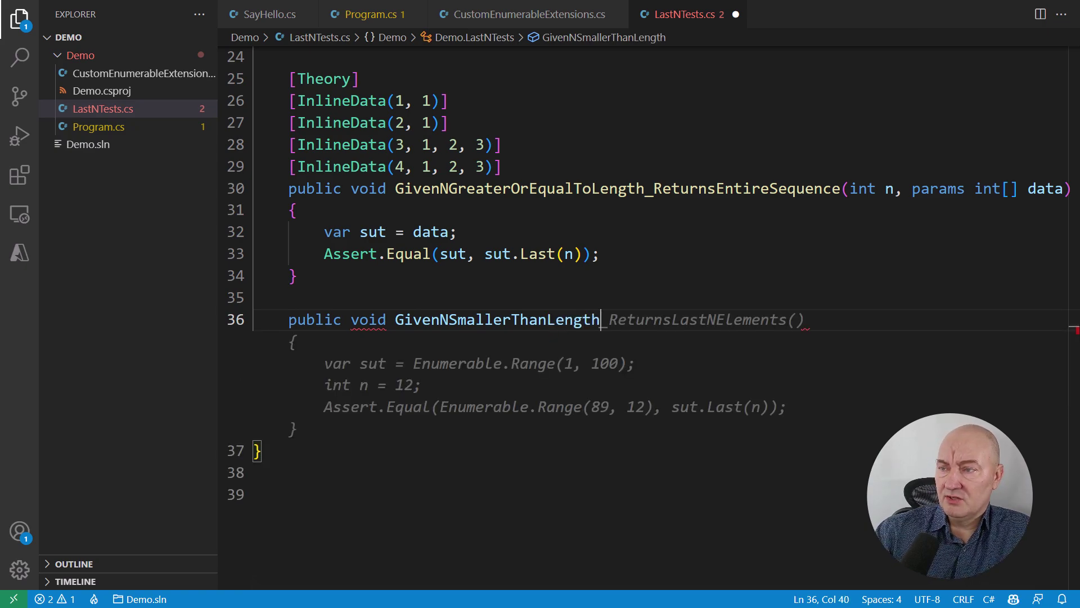
text(_ReturnsLastN)
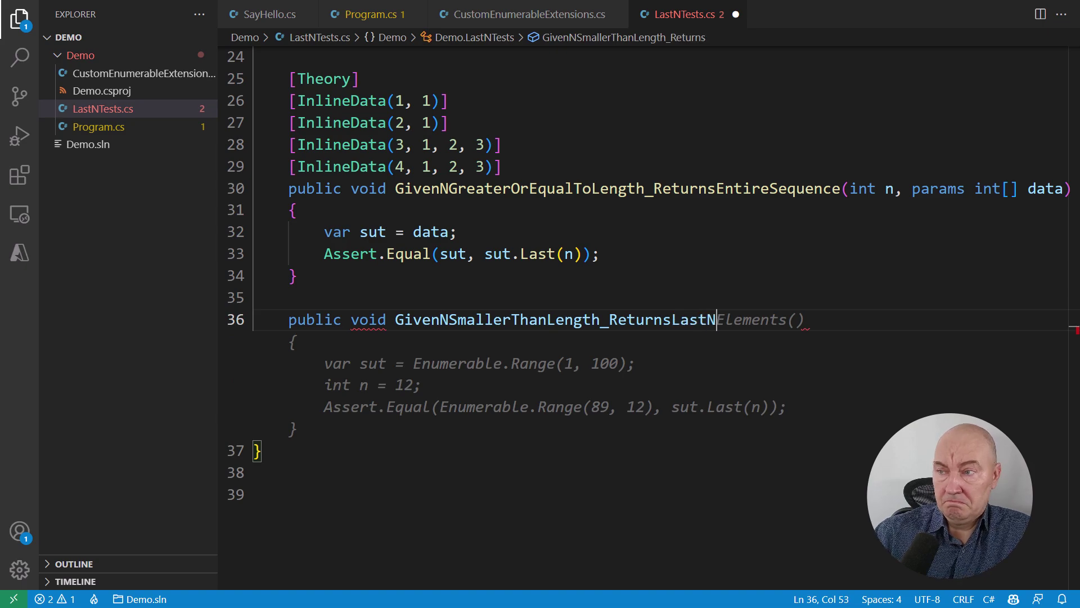
text(Elements()
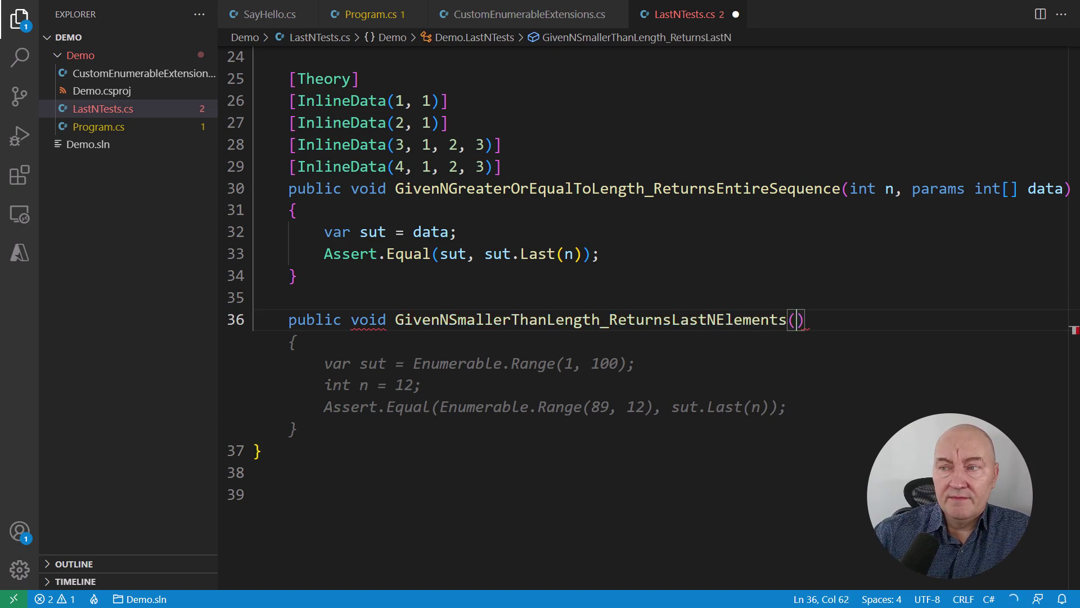
key(Return)
text(int n, )
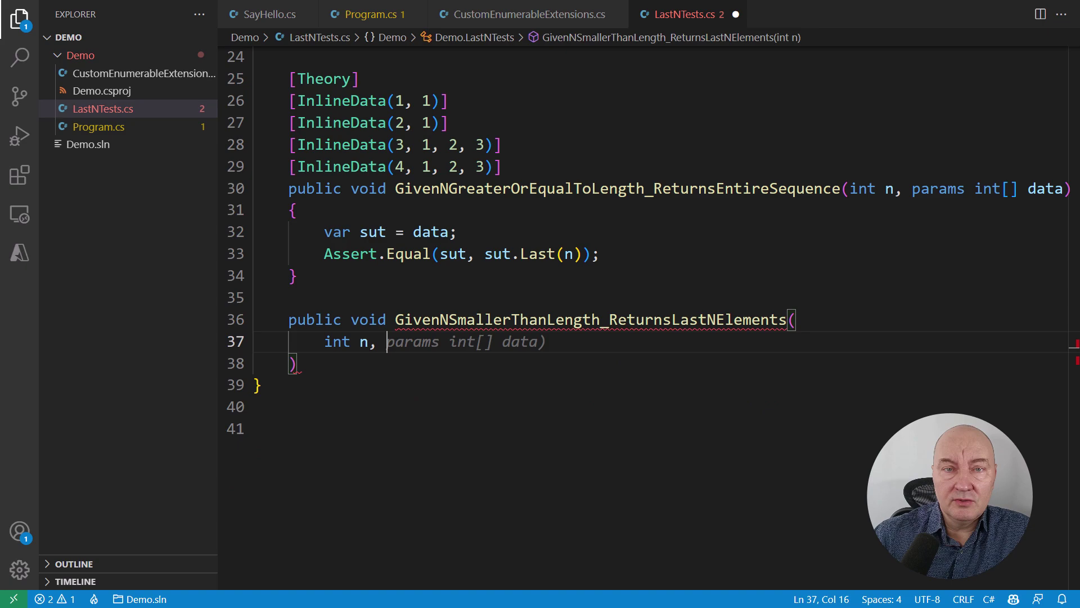
text(int[] )
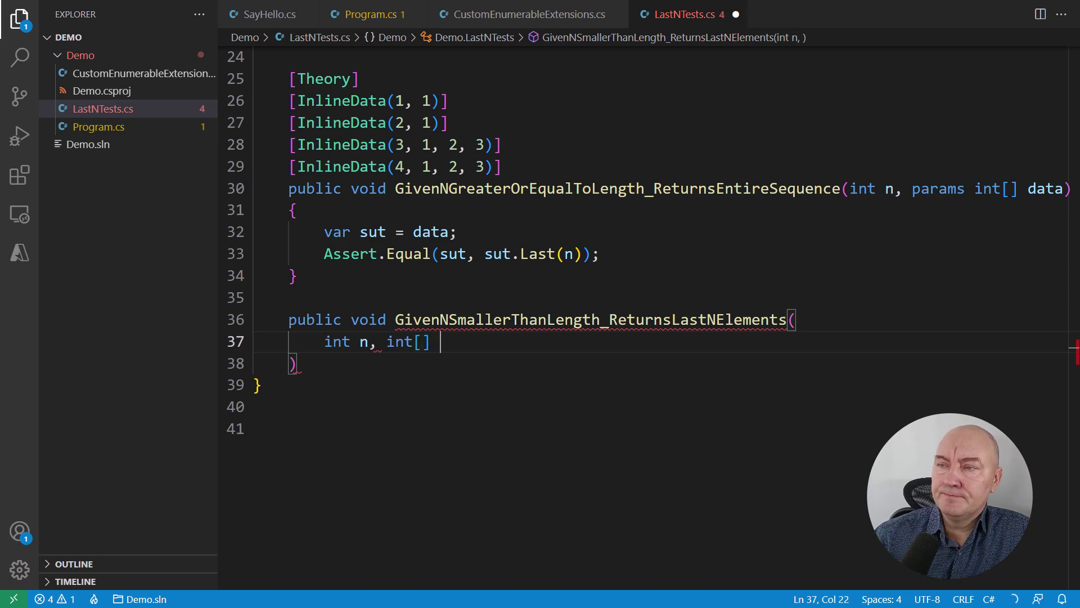
text(data)
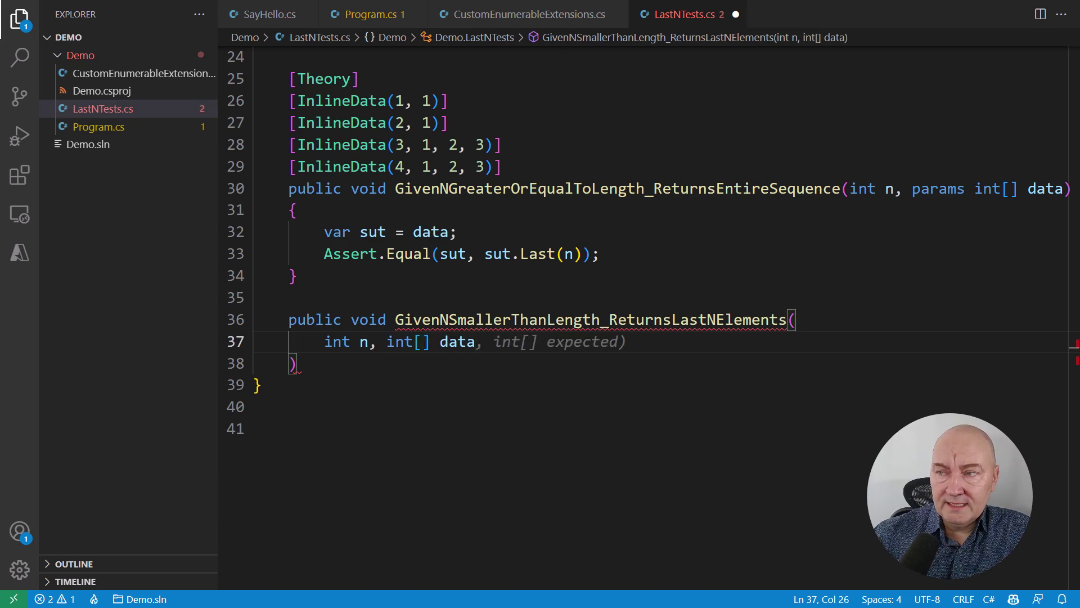
key(Tab)
key(Return)
text({)
Give the test a body asserting Last(n) equals expected, with a new line above it for its attribute.
key(Return)
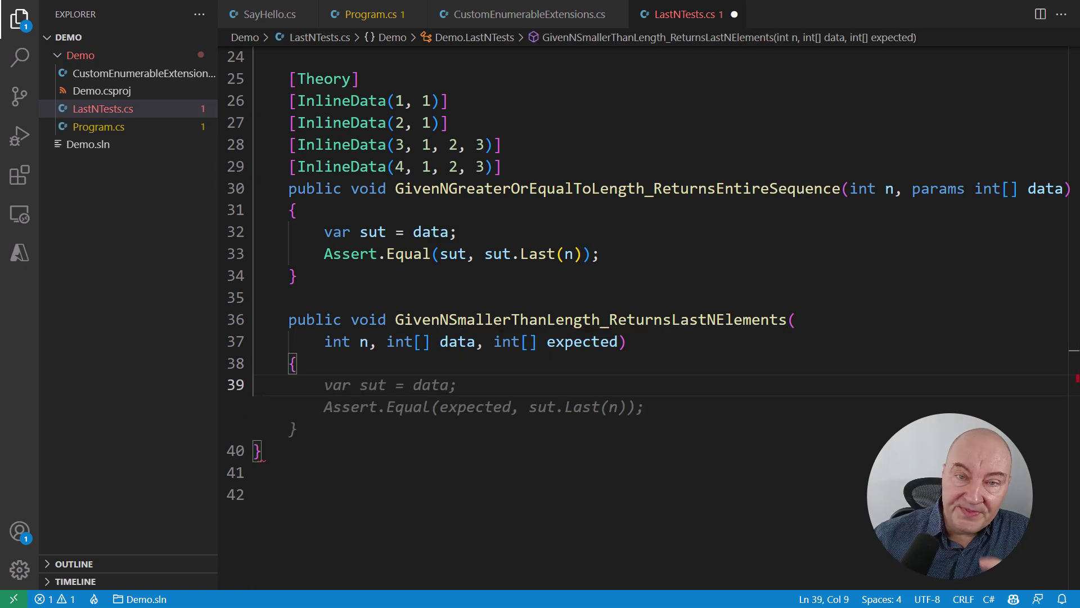
key(Tab)
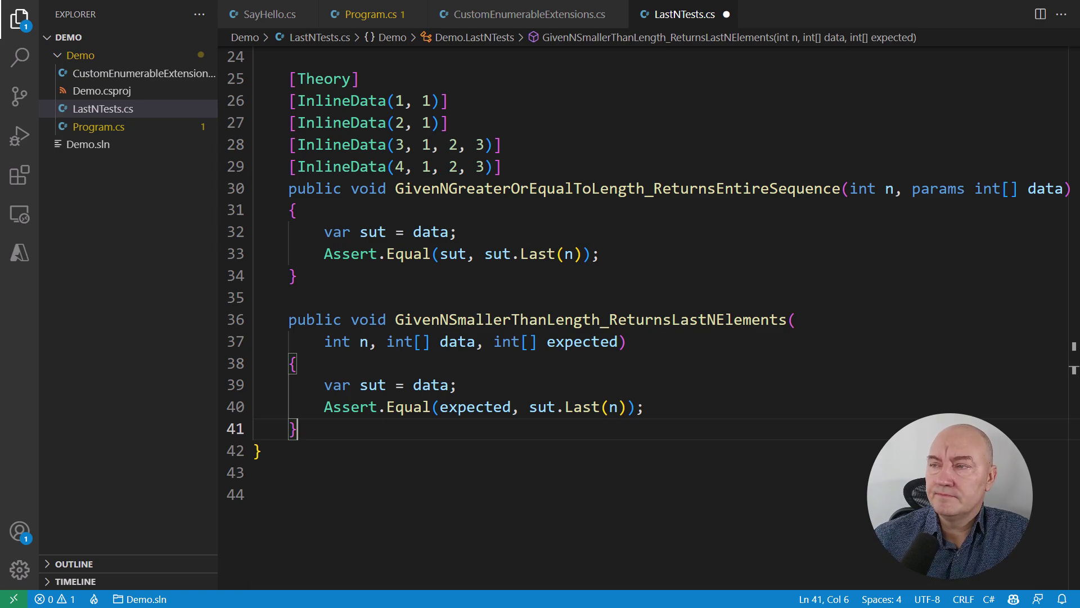
key(Up)
key(Up)
key(Up)
key(Up)
key(ctrl+shift+Return)
Mark the test [Theory] with cases from { 1, 2, 3 }: n=1 expecting { 3 }, n=2 expecting { 2, 3 }.
key(Tab)
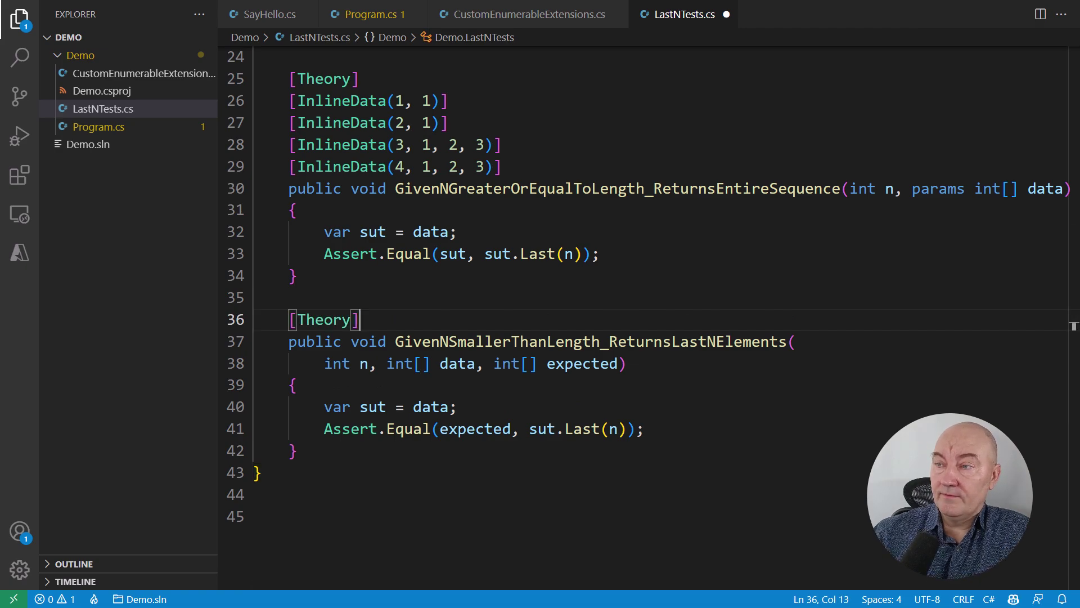
key(Return)
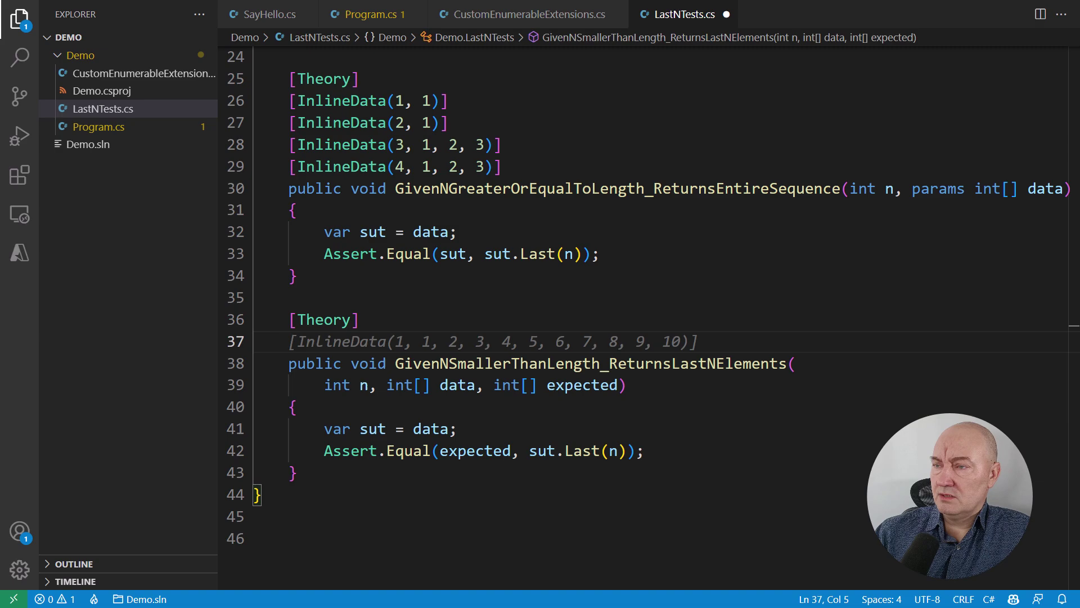
text([InlineDat)
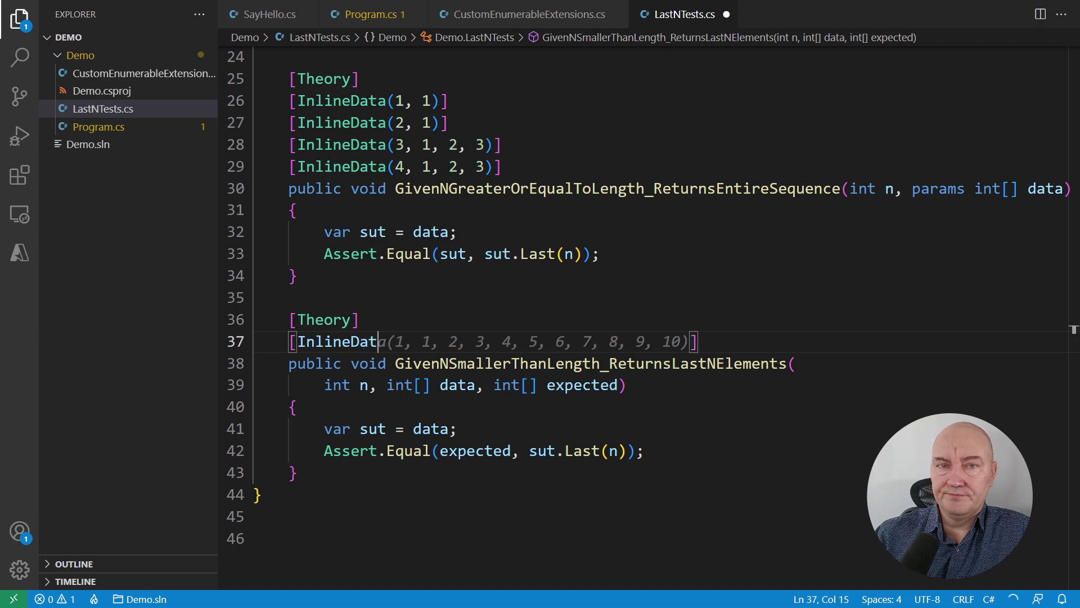
text(a(1,)
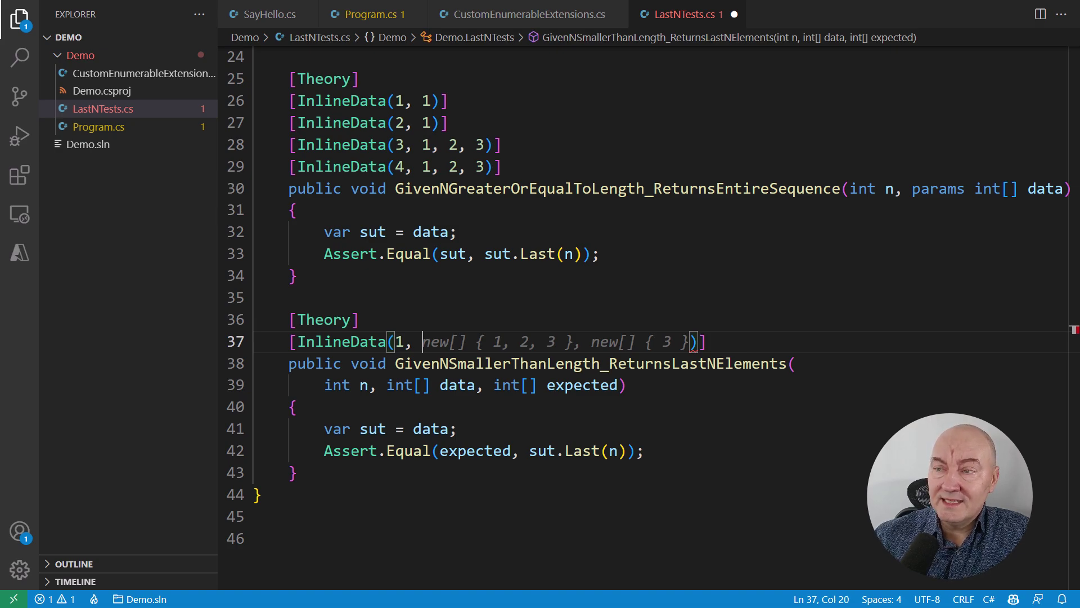
key(Tab)
key(Return)
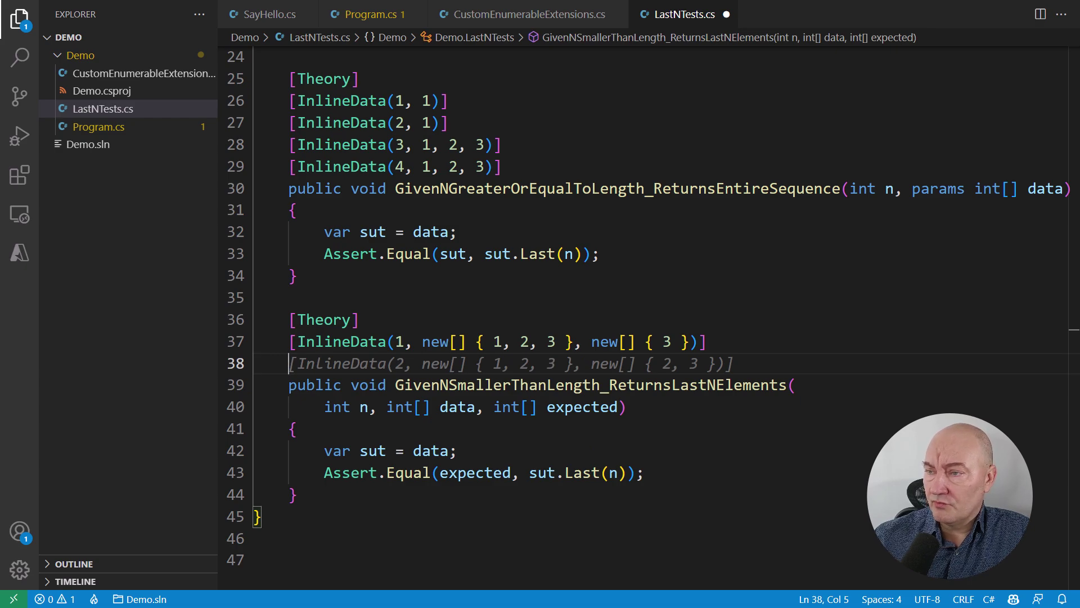
key(Tab)
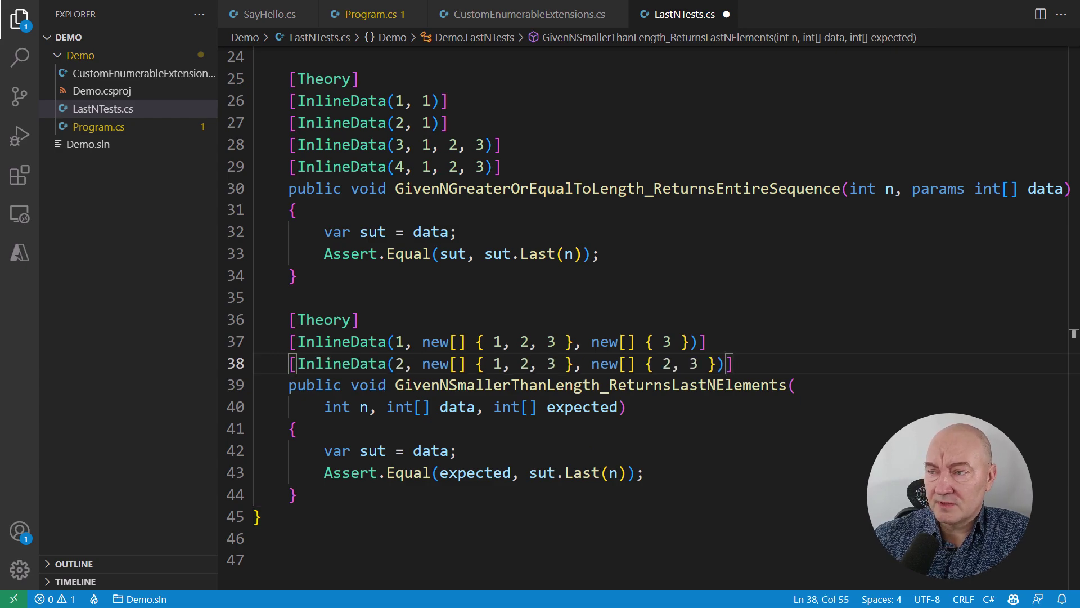
scroll(648, 308, down, 2)
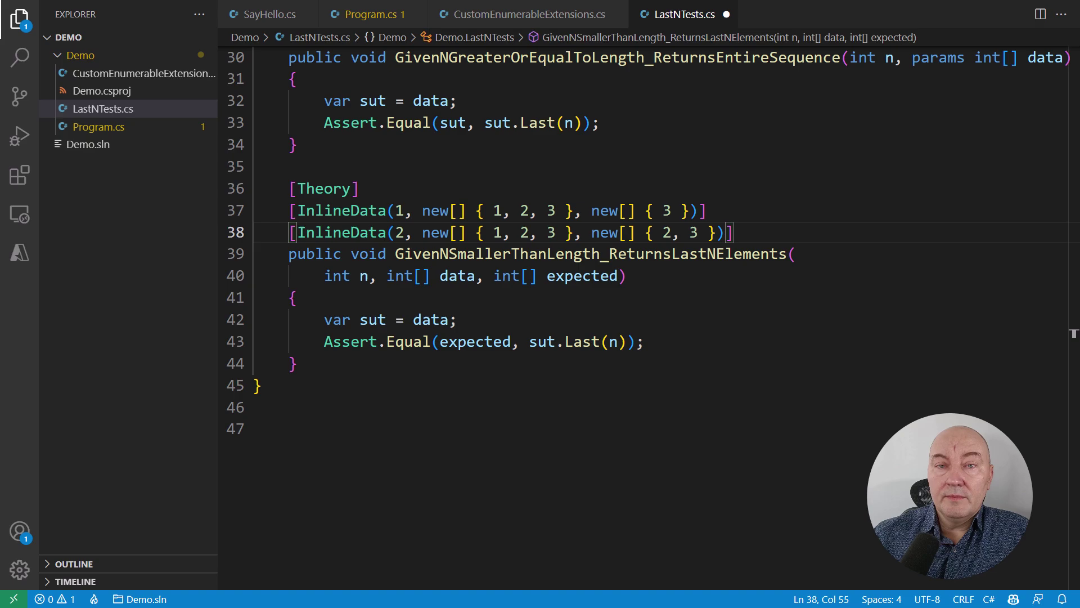
Save and run dotnet test (8 passed, 2 failed on zero n), then return to CustomEnumerableExtensions.cs.
key(ctrl+s)
key(ctrl+grave)
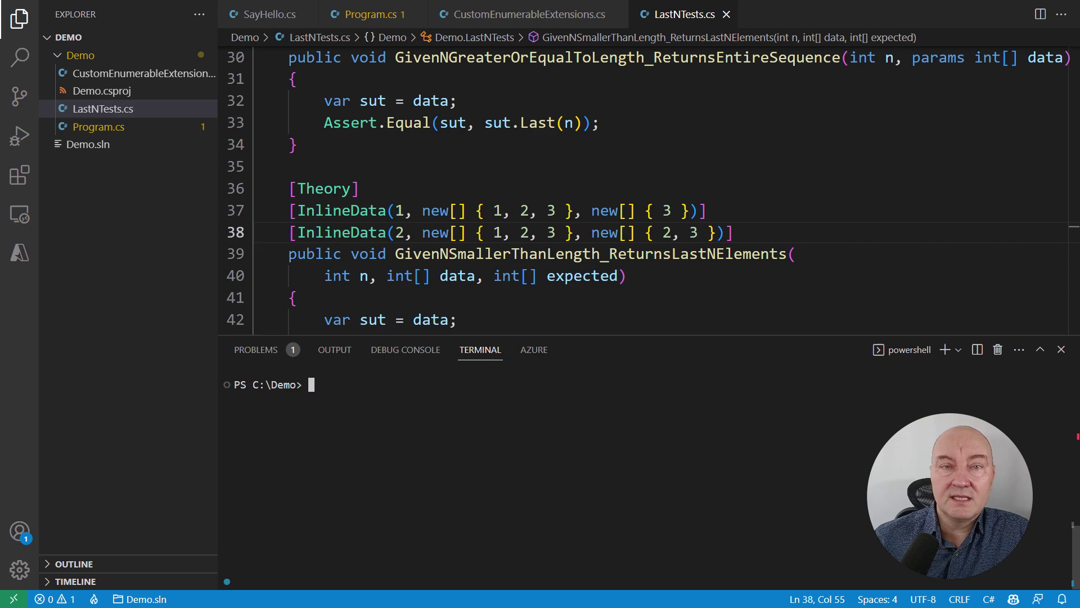
text(dotnet te)
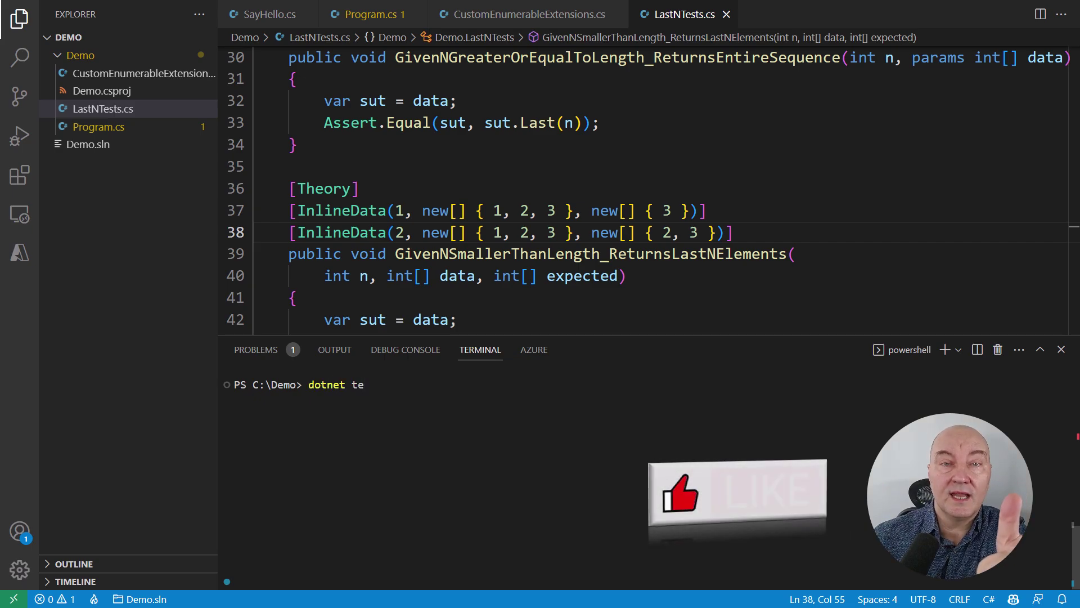
text(st)
key(Return)
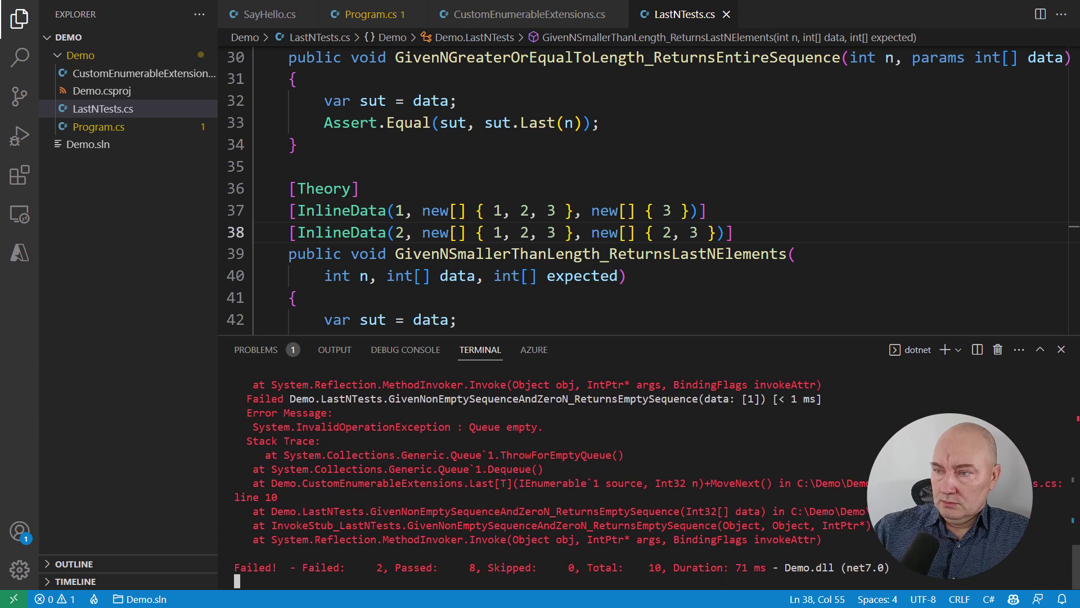
key(Return)
key(Return)
key(Return)
key(Return)
key(Return)
key(Return)
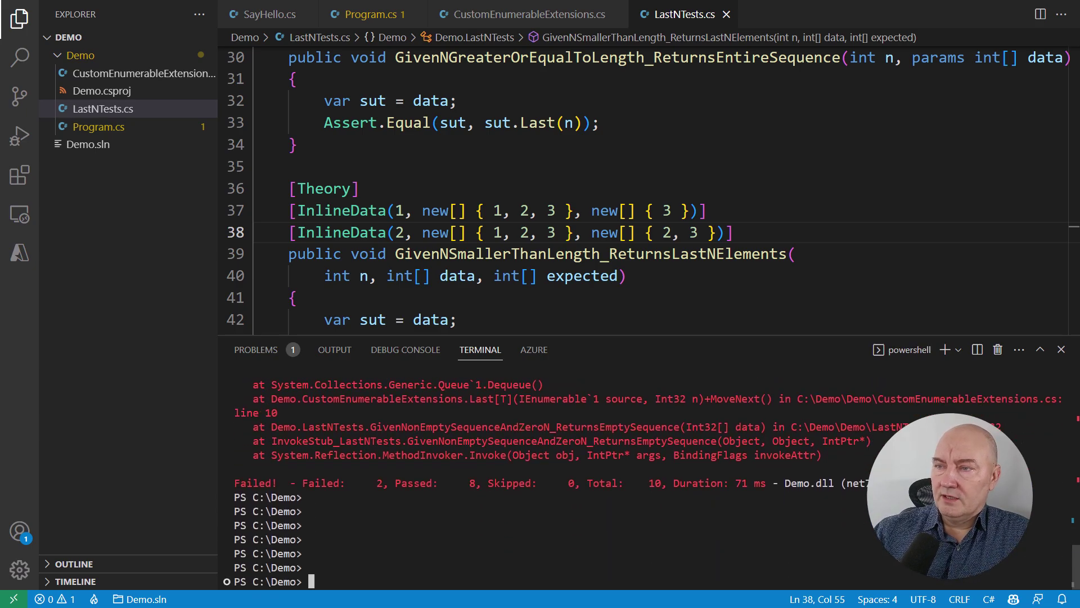
scroll(540, 473, up, 2)
scroll(541, 473, up, 2)
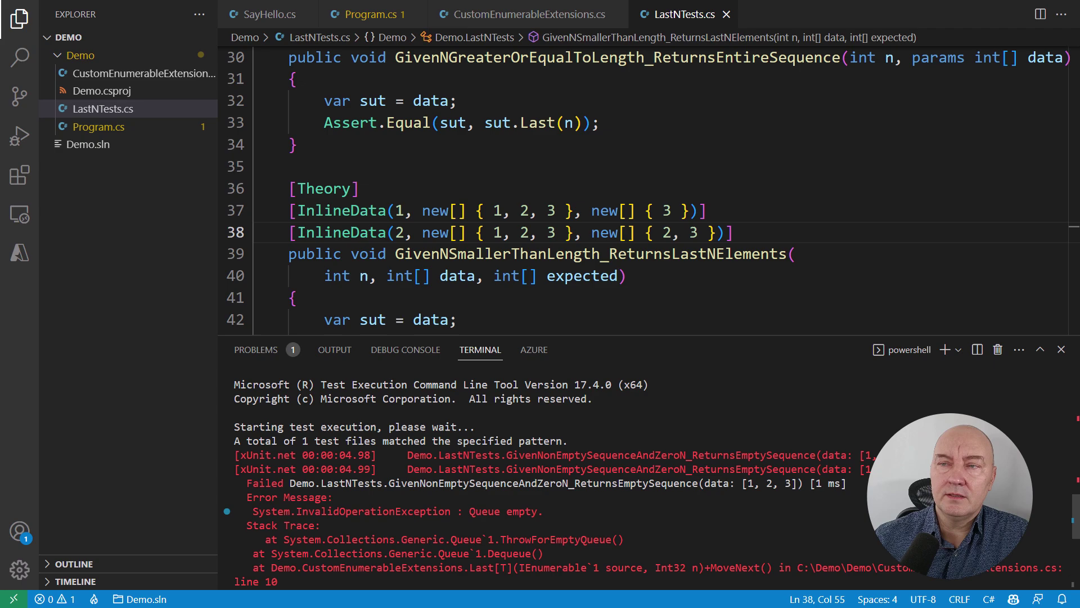
key(ctrl+j)
key(ctrl+Tab)
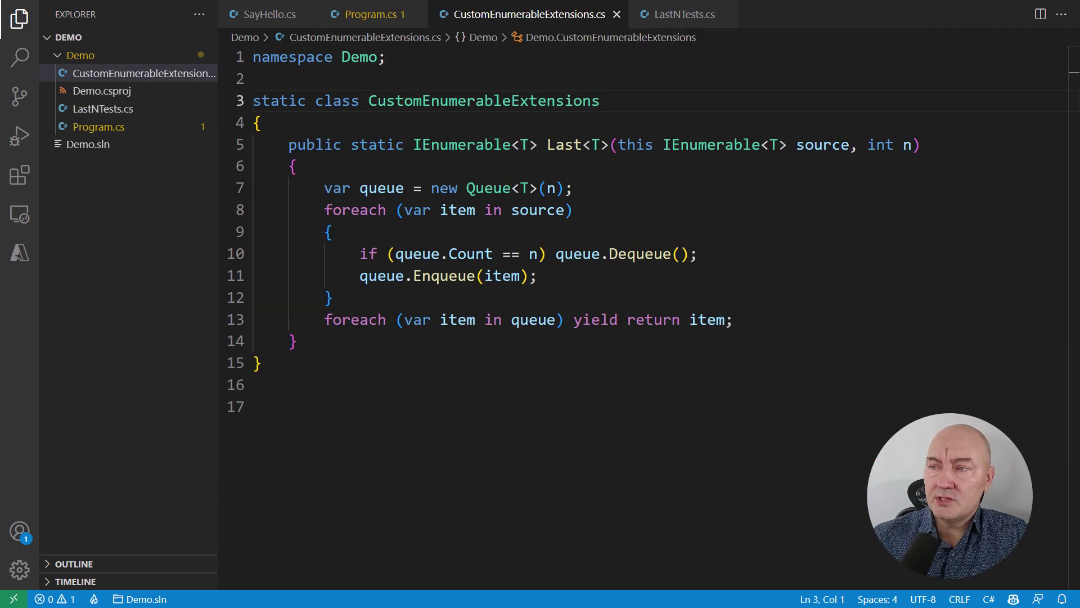
Add an && n > 0 check to the Dequeue condition on line 10 and save.
key(Down)
key(Down)
key(Down)
key(shift+Down)
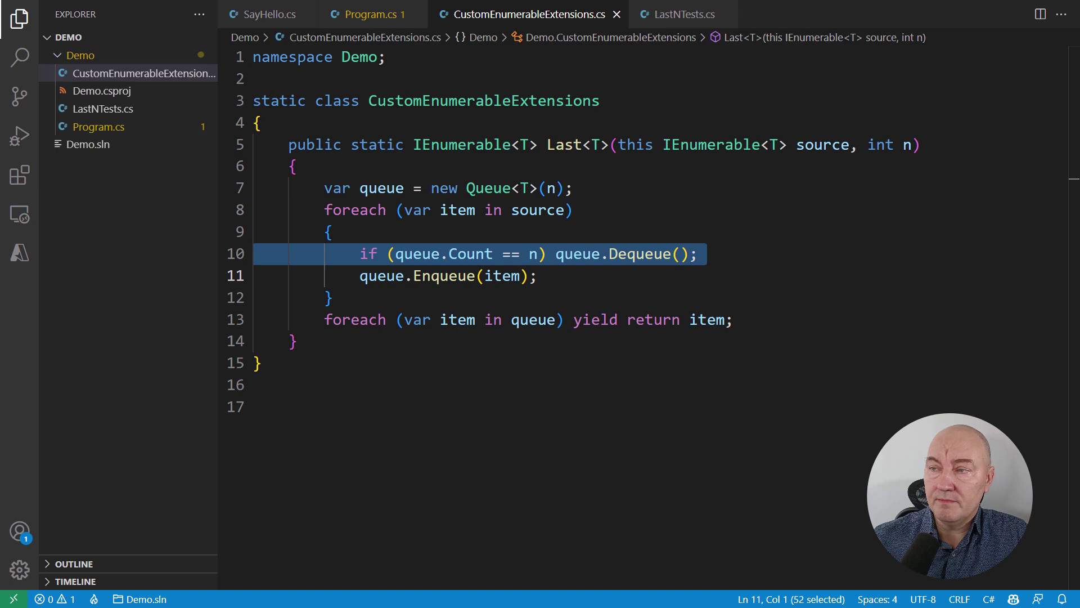
key(Up)
key(ctrl+Right)
key(ctrl+Right)
key(ctrl+Right)
key(ctrl+Right)
key(Right)
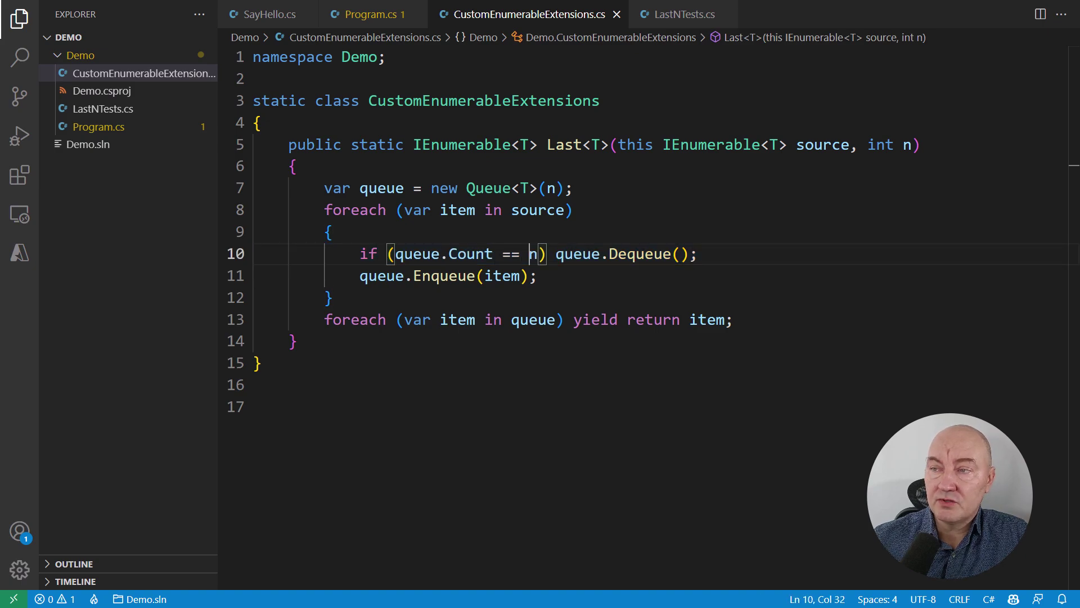
key(Right)
text(&& n > 0)
key(Home)
key(Home)
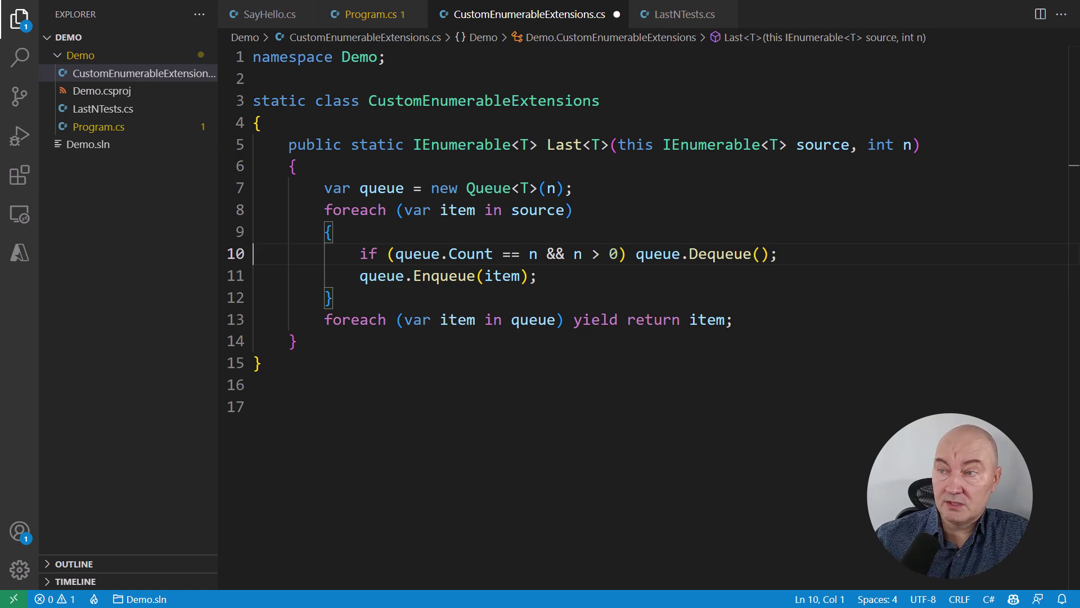
key(ctrl+s)
Remove the n > 0 condition and start an if (n <= 0) yield break guard atop Last.
drag(619, 253, 591, 254)
key(shift+Left)
key(shift+Left)
key(shift+Left)
key(shift+Left)
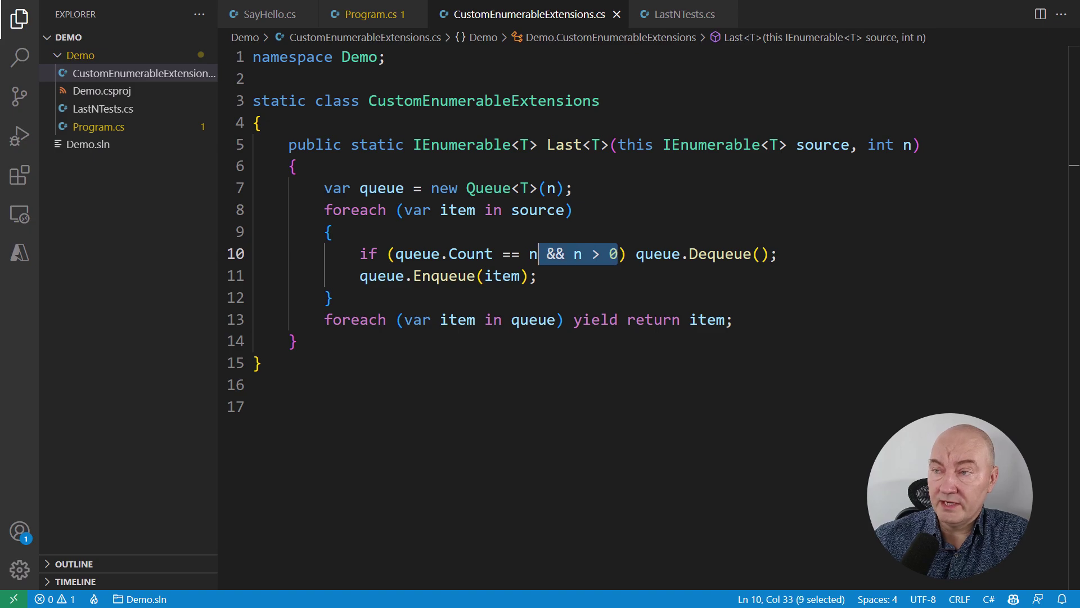
key(BackSpace)
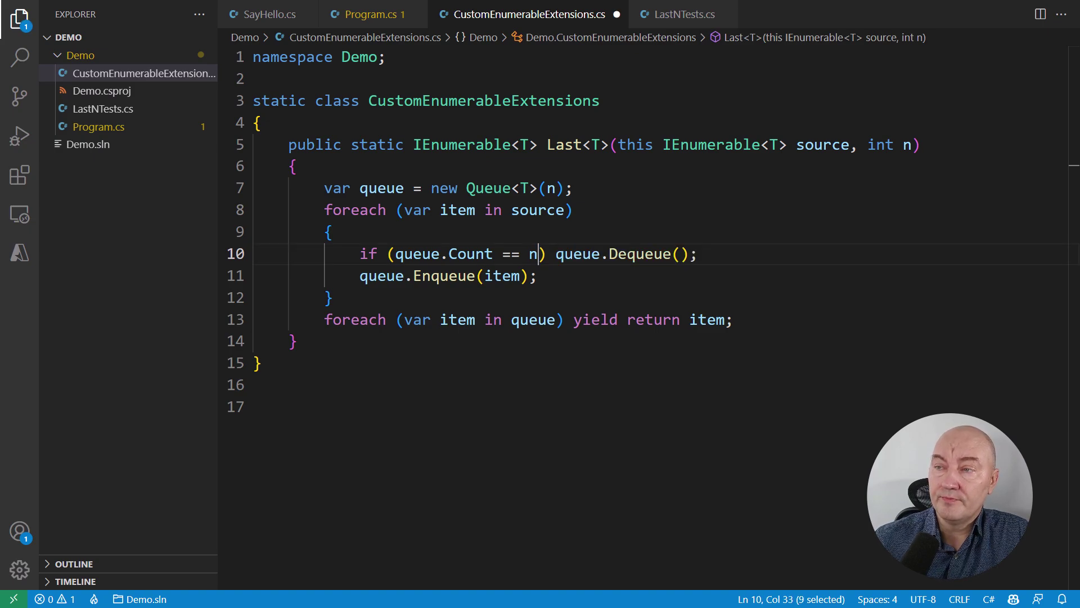
key(Home)
key(Home)
key(Up)
key(Up)
key(Up)
key(Up)
key(End)
key(Return)
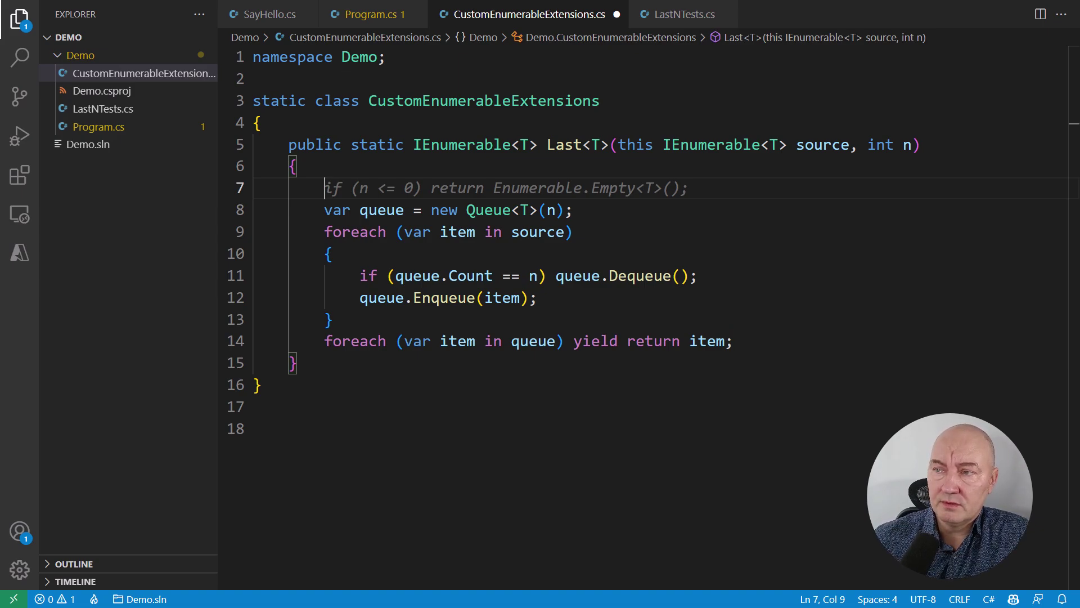
text(if (n <= 0) yield brea)
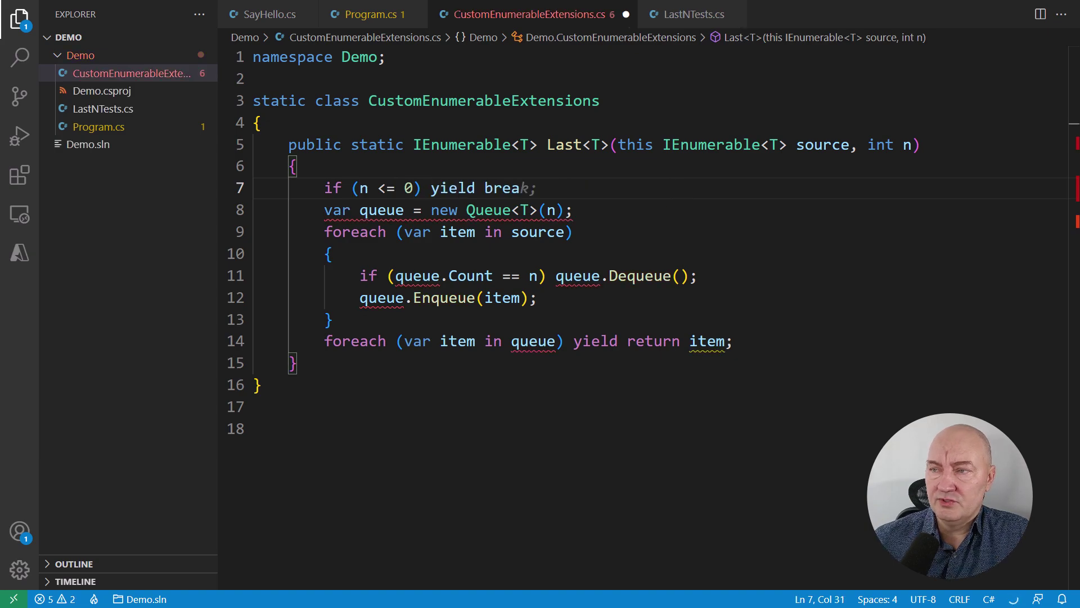
text(k;)
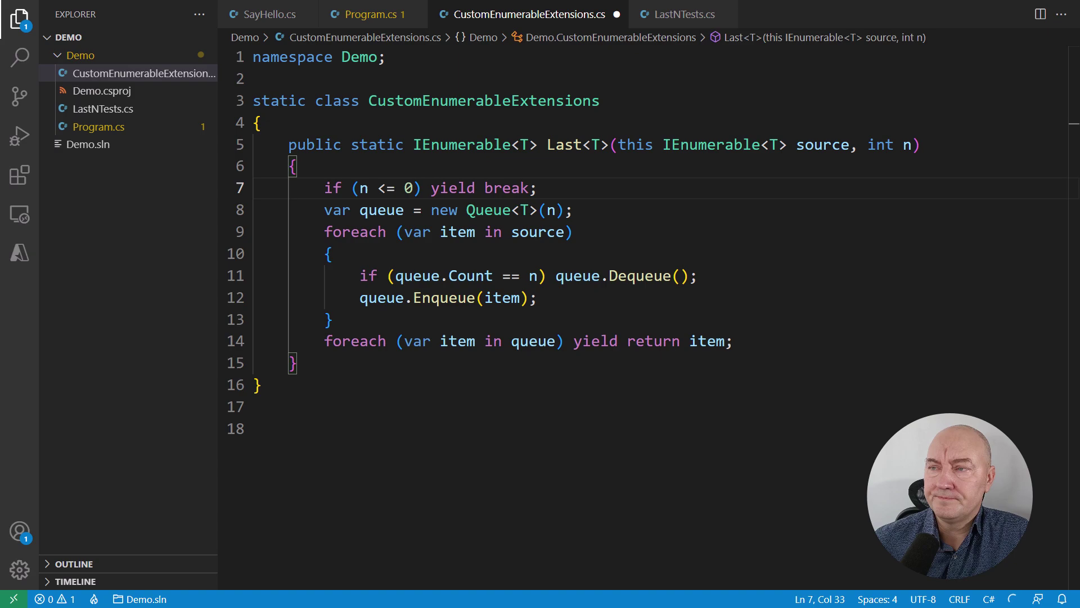
Save the guarded extensions file and rerun dotnet test, now passing all 10 tests.
key(ctrl+s)
key(ctrl+grave)
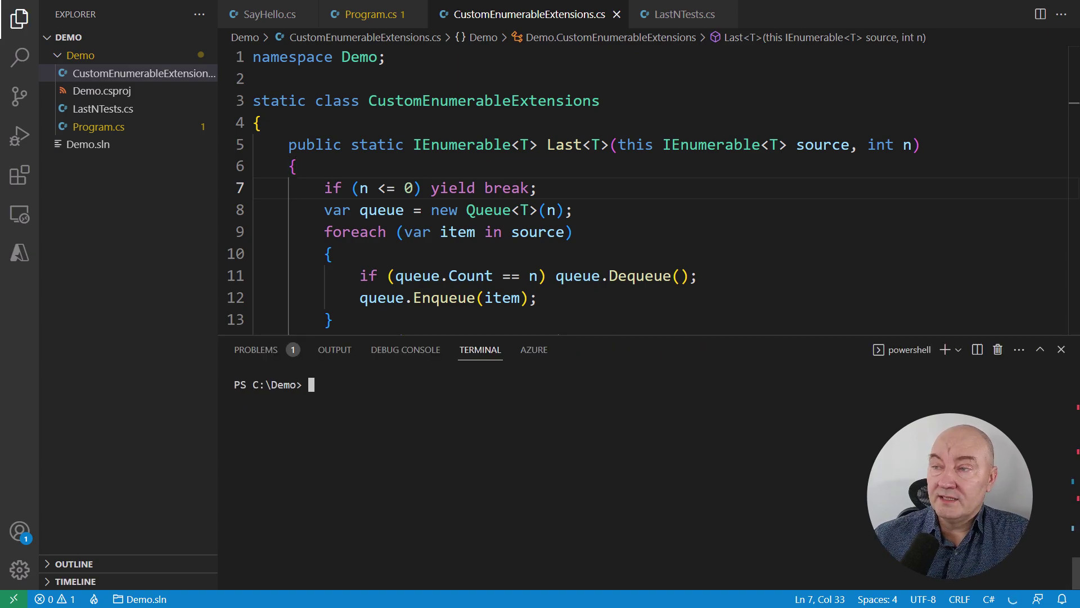
text(dotnet test)
key(Return)
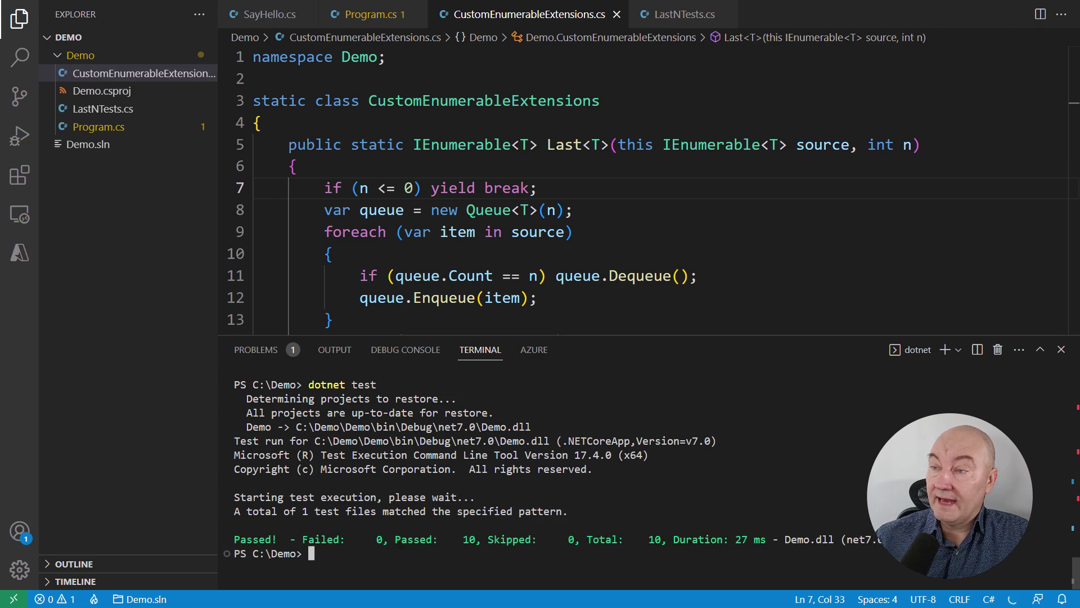
key(Return)
key(Return)
key(Return)
key(Return)
key(Return)
key(Return)
key(Return)
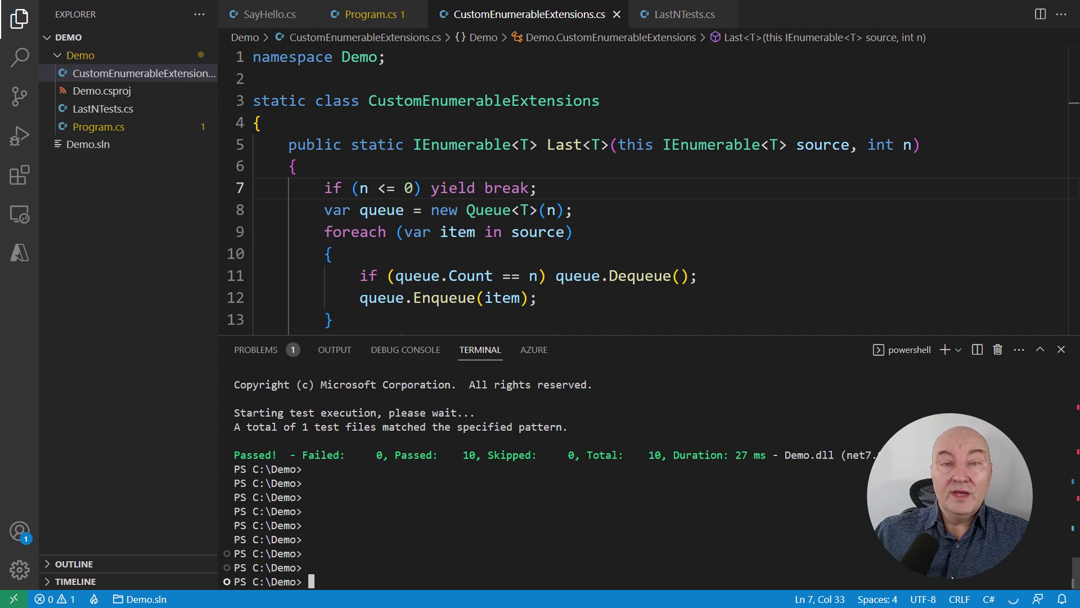
key(ctrl+grave)
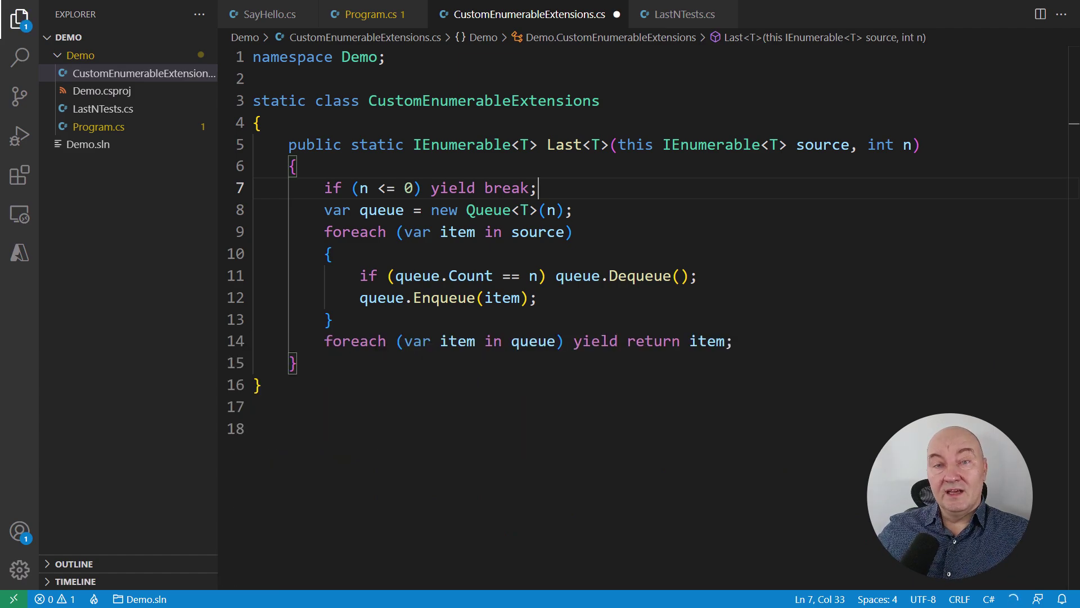